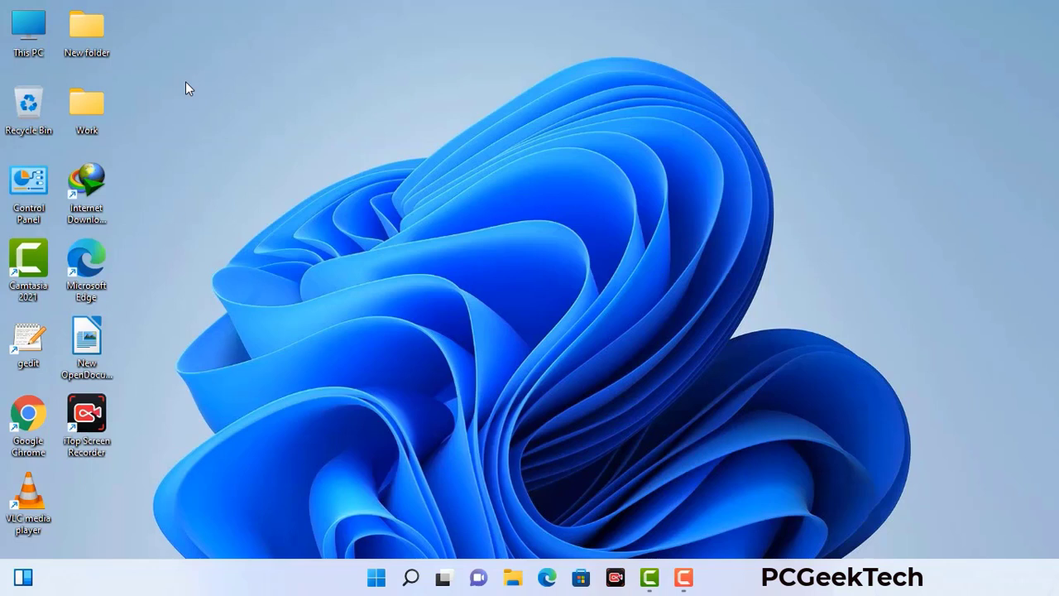
Open System Configuration by running msconfig from the Run dialog
{"action": "key", "text": "super+r"}
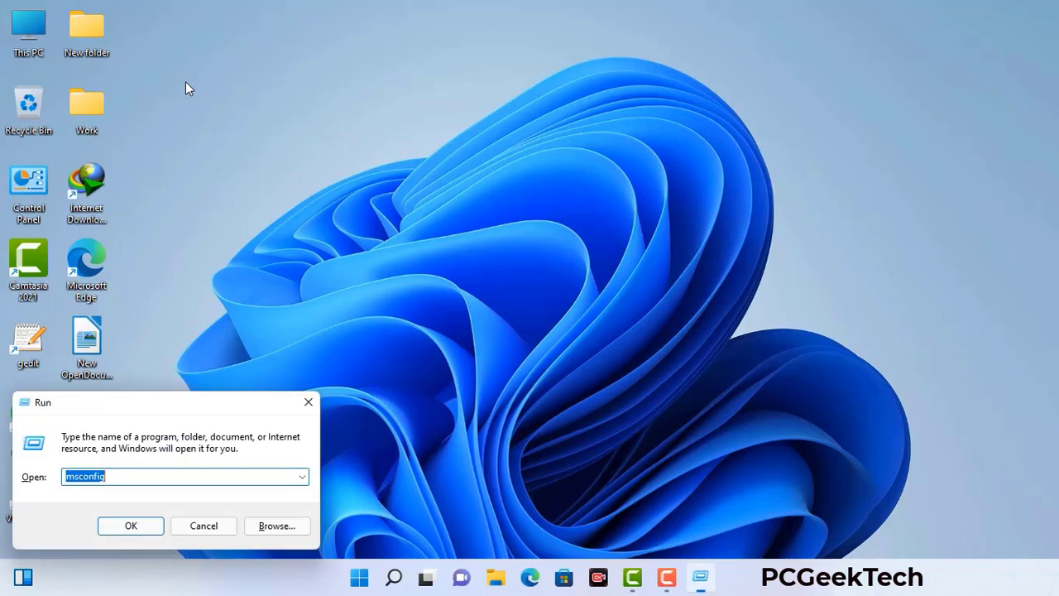
{"action": "left_click_drag", "start_coordinate": [177, 402], "coordinate": [464, 130]}
{"action": "left_click", "coordinate": [422, 207]}
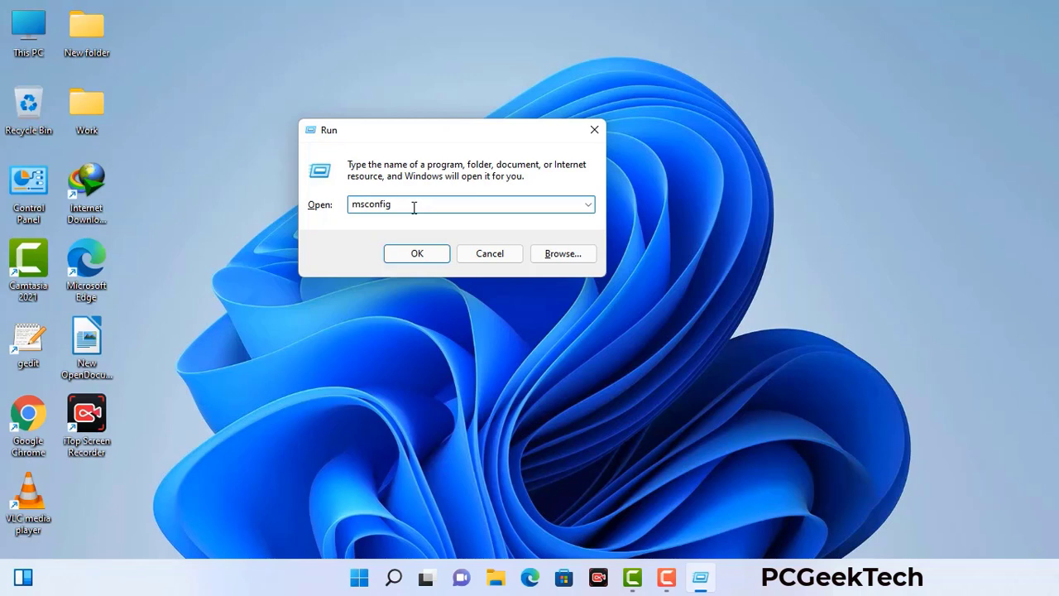
{"action": "left_click", "coordinate": [409, 258]}
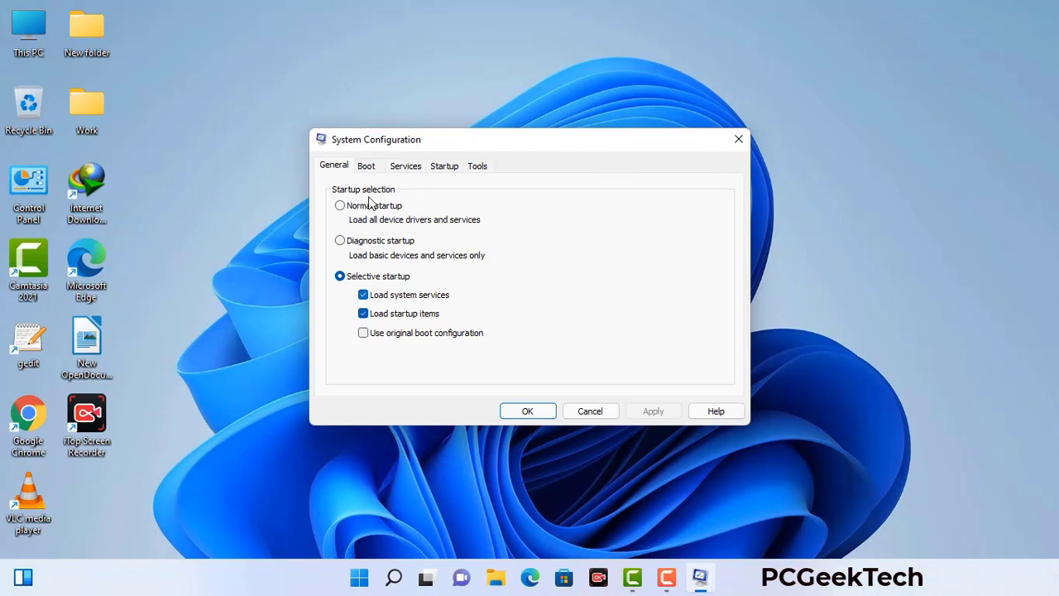
Enable Safe boot with the Network option, apply the boot settings and restart the computer into Safe Mode
{"action": "left_click", "coordinate": [367, 168]}
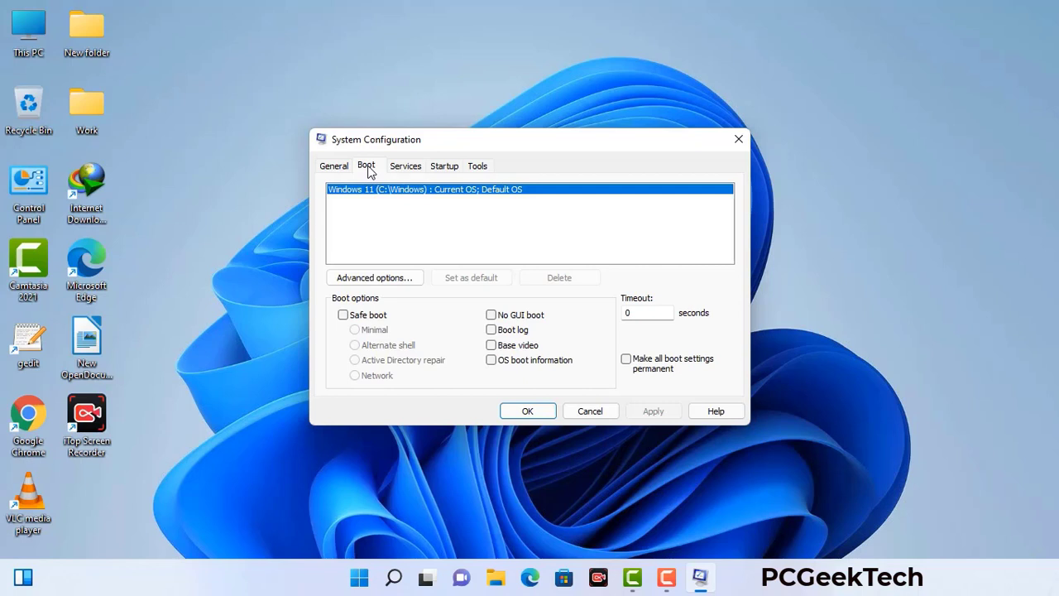
{"action": "left_click", "coordinate": [343, 315]}
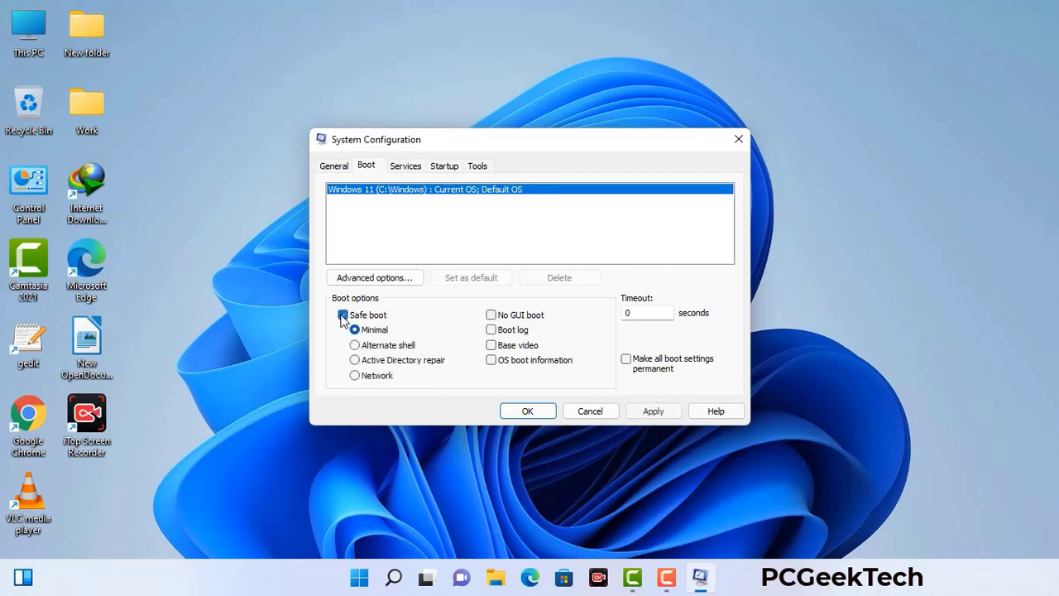
{"action": "left_click", "coordinate": [377, 378]}
{"action": "left_click", "coordinate": [653, 412]}
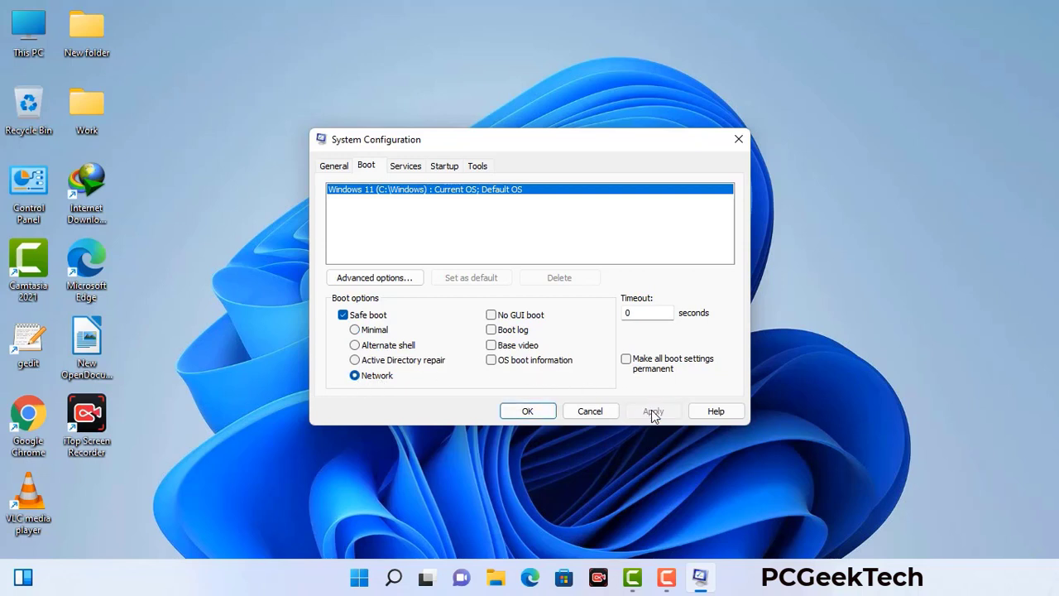
{"action": "left_click", "coordinate": [526, 411]}
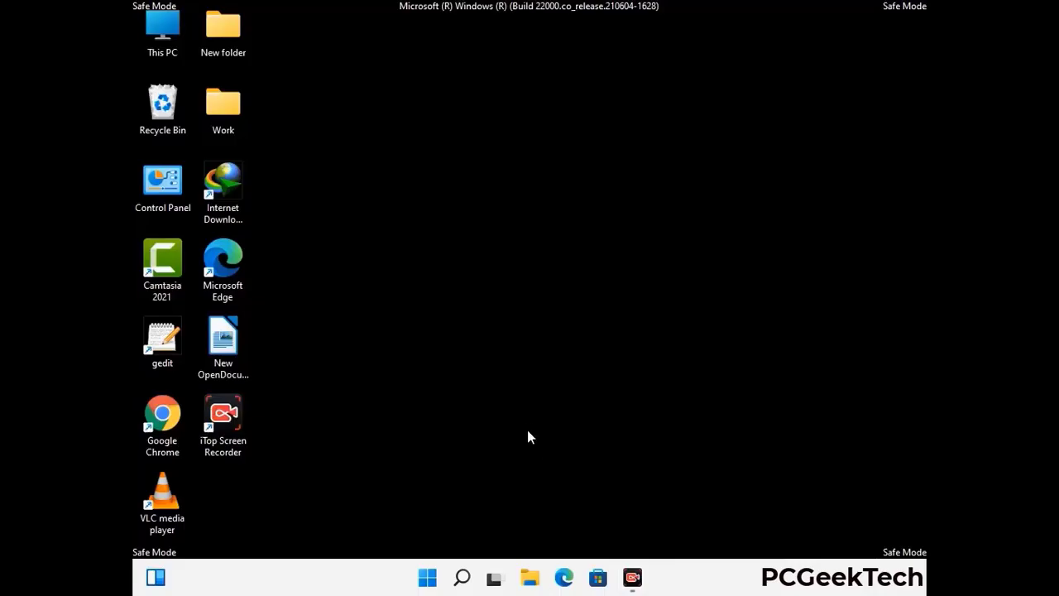
Set File Explorer Options in Control Panel to show hidden files, folders, and drives, apply the change and close Control Panel
{"action": "double_click", "coordinate": [163, 196]}
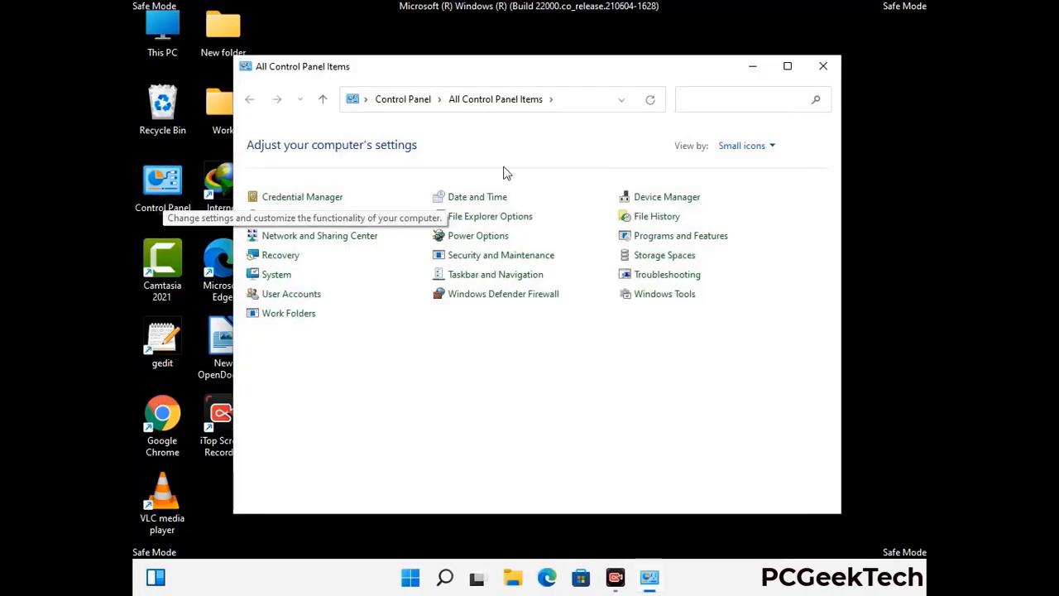
{"action": "left_click", "coordinate": [512, 221]}
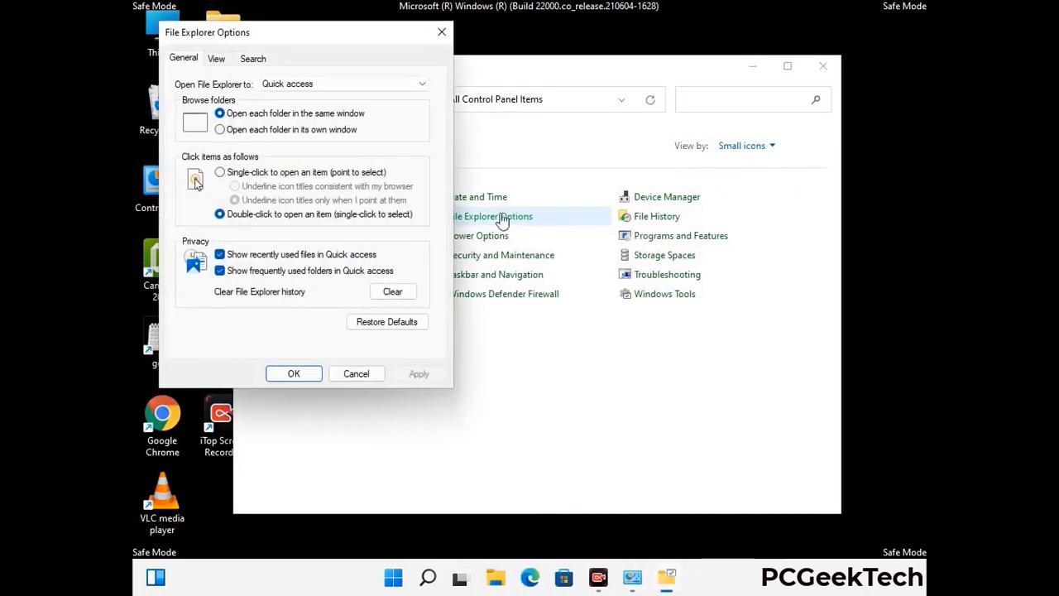
{"action": "left_click", "coordinate": [217, 60]}
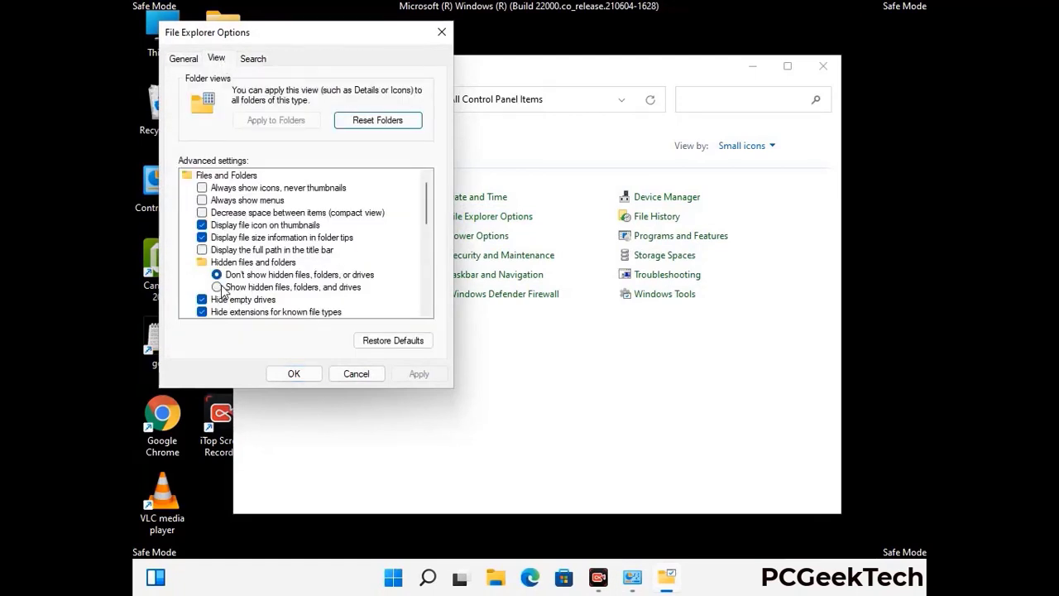
{"action": "left_click", "coordinate": [218, 289]}
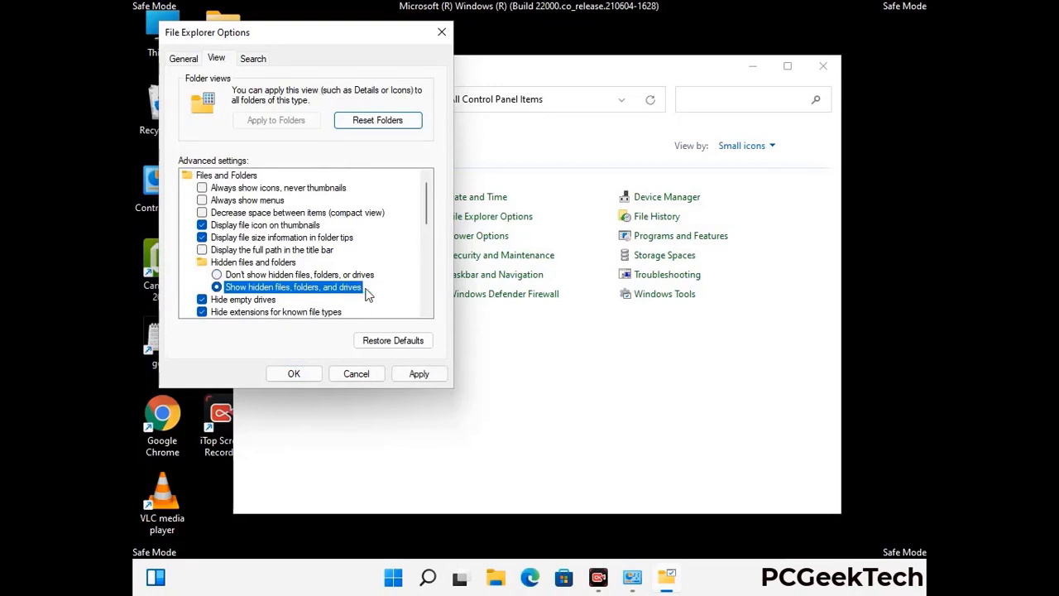
{"action": "left_click", "coordinate": [418, 375]}
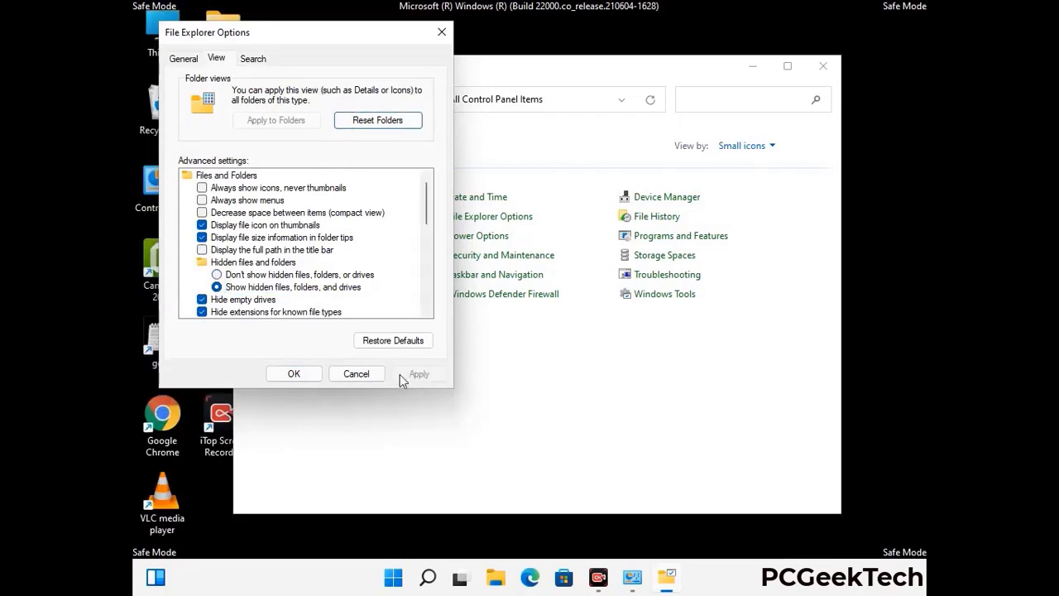
{"action": "left_click", "coordinate": [279, 376]}
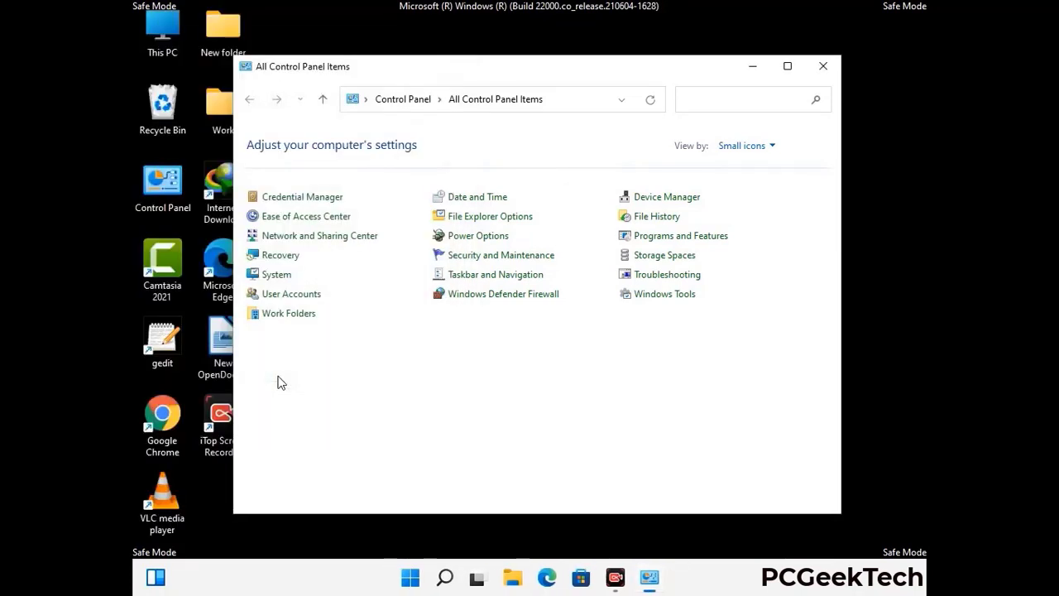
{"action": "left_click", "coordinate": [821, 67]}
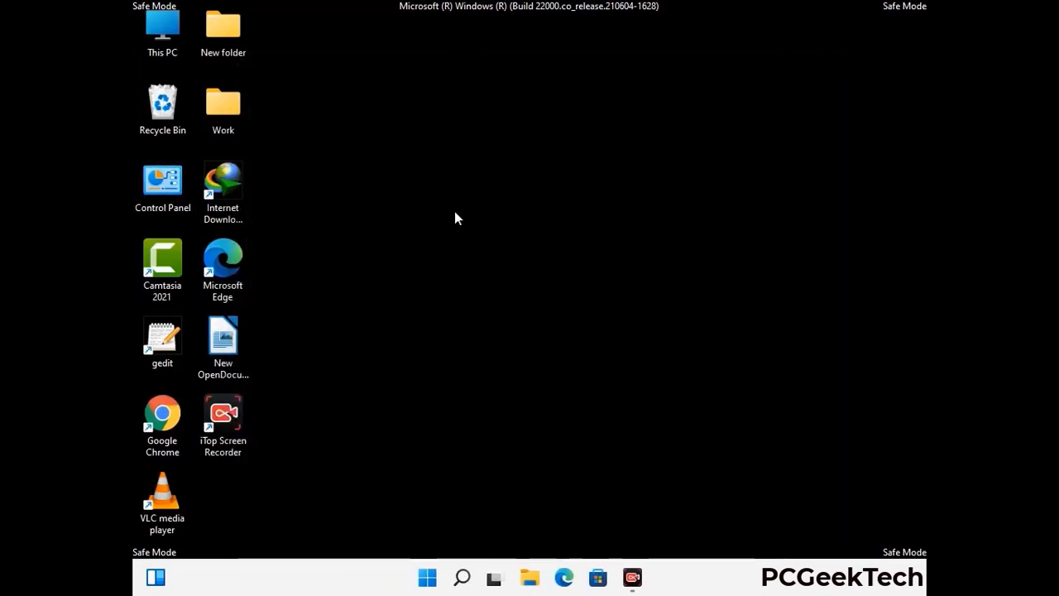
Browse from This PC to the folder C:\Windows\System32\drivers\etc
{"action": "double_click", "coordinate": [157, 51]}
{"action": "double_click", "coordinate": [462, 363]}
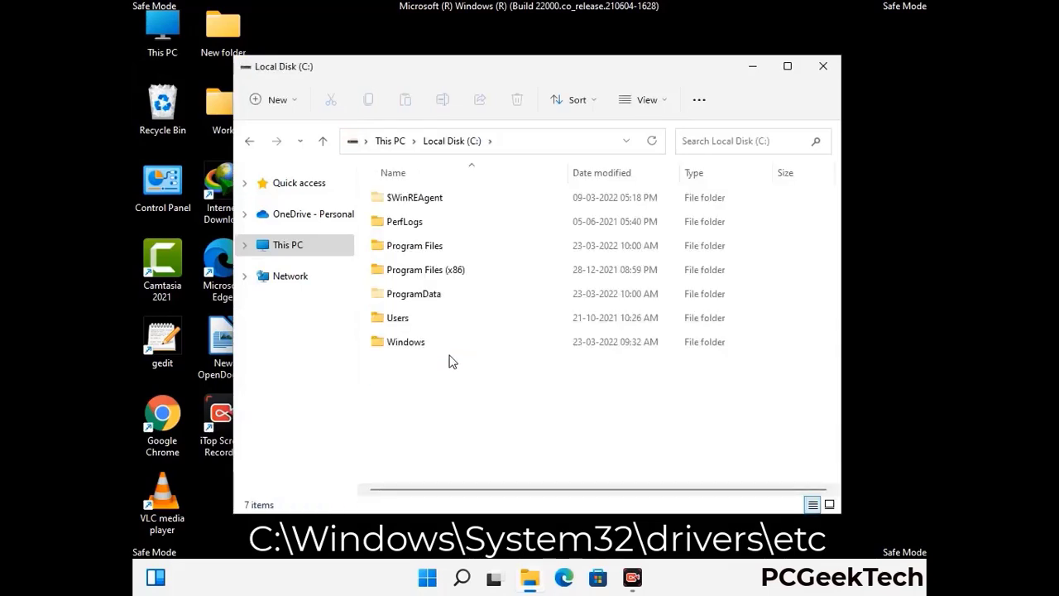
{"action": "double_click", "coordinate": [397, 344]}
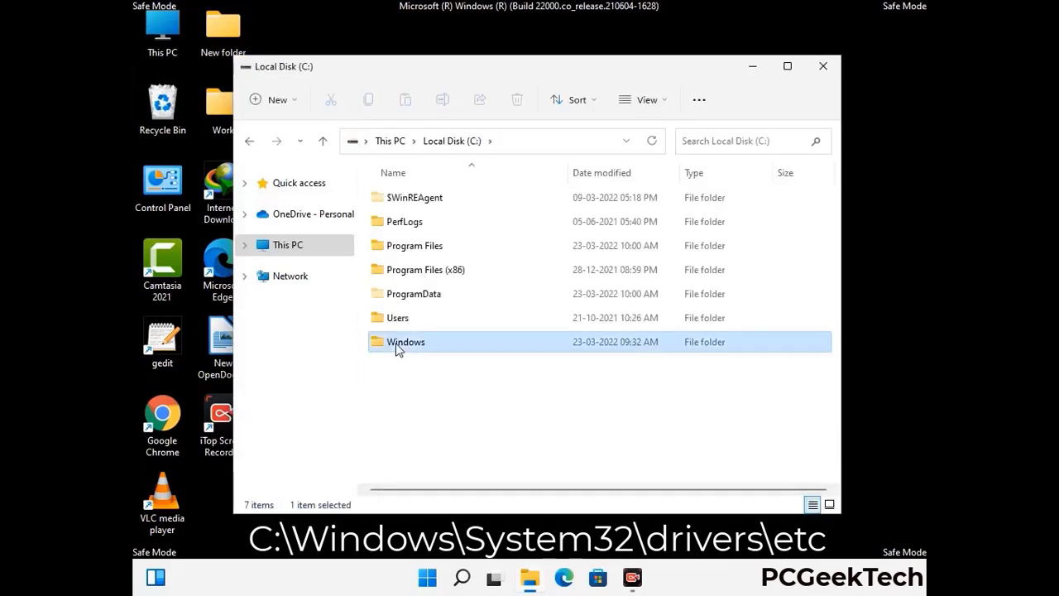
{"action": "scroll", "coordinate": [529, 352], "scroll_direction": "down", "scroll_amount": 5}
{"action": "scroll", "coordinate": [523, 358], "scroll_direction": "down", "scroll_amount": 12}
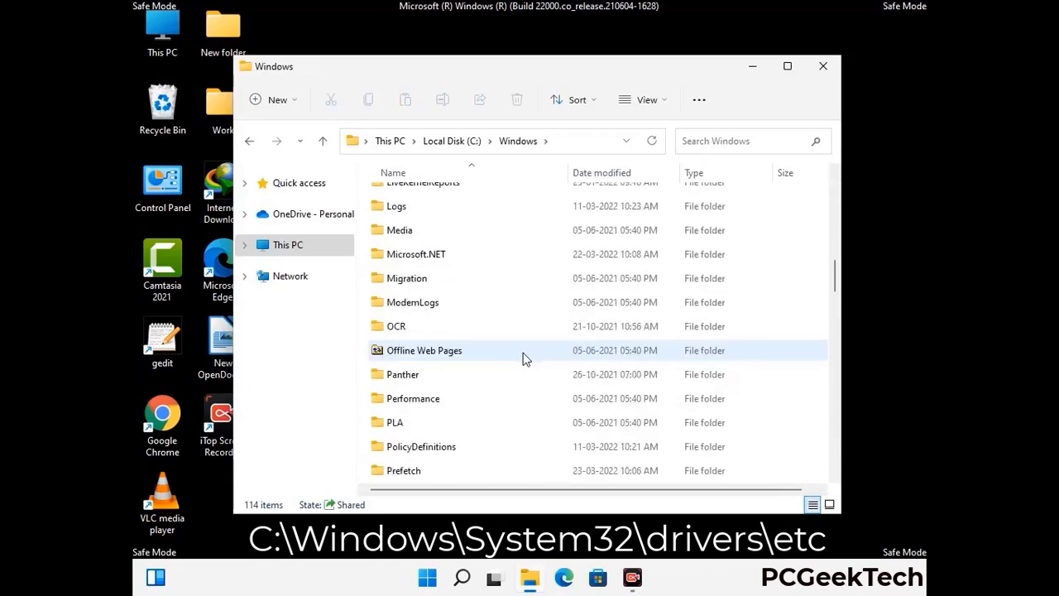
{"action": "scroll", "coordinate": [499, 353], "scroll_direction": "down", "scroll_amount": 2}
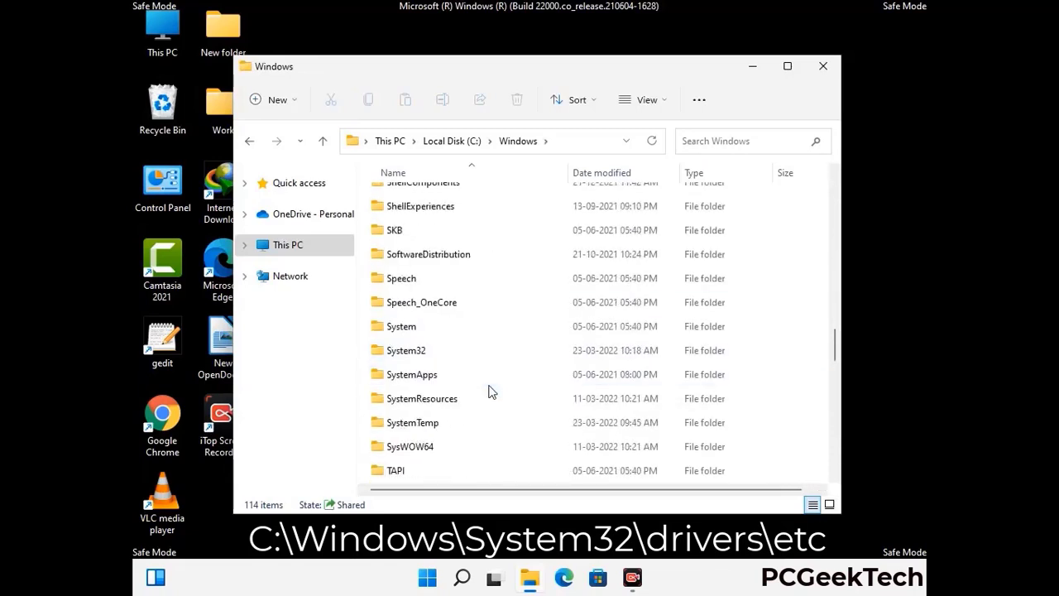
{"action": "double_click", "coordinate": [402, 350]}
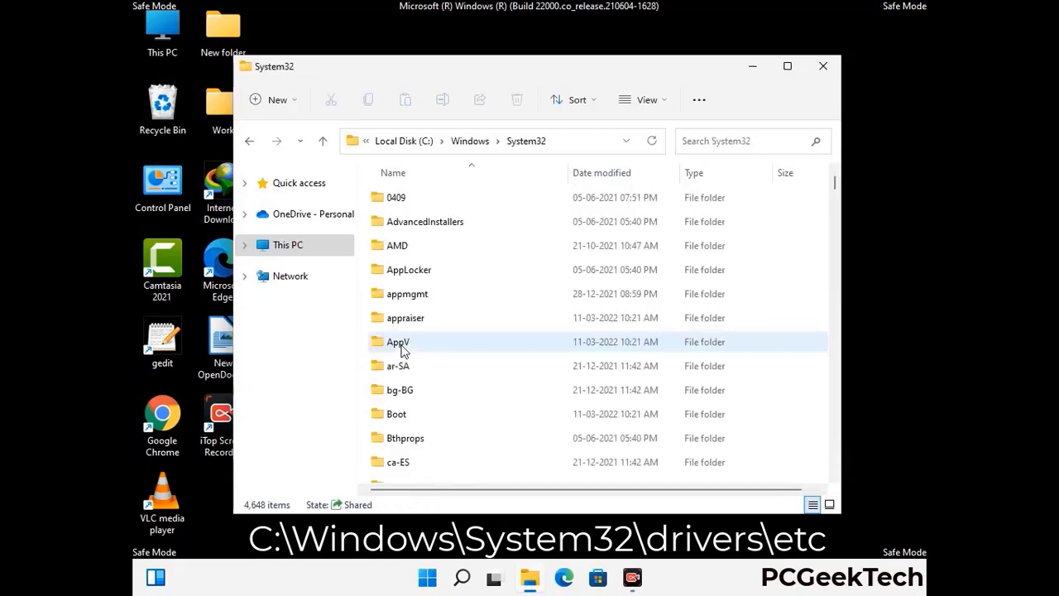
{"action": "scroll", "coordinate": [456, 359], "scroll_direction": "down", "scroll_amount": 4}
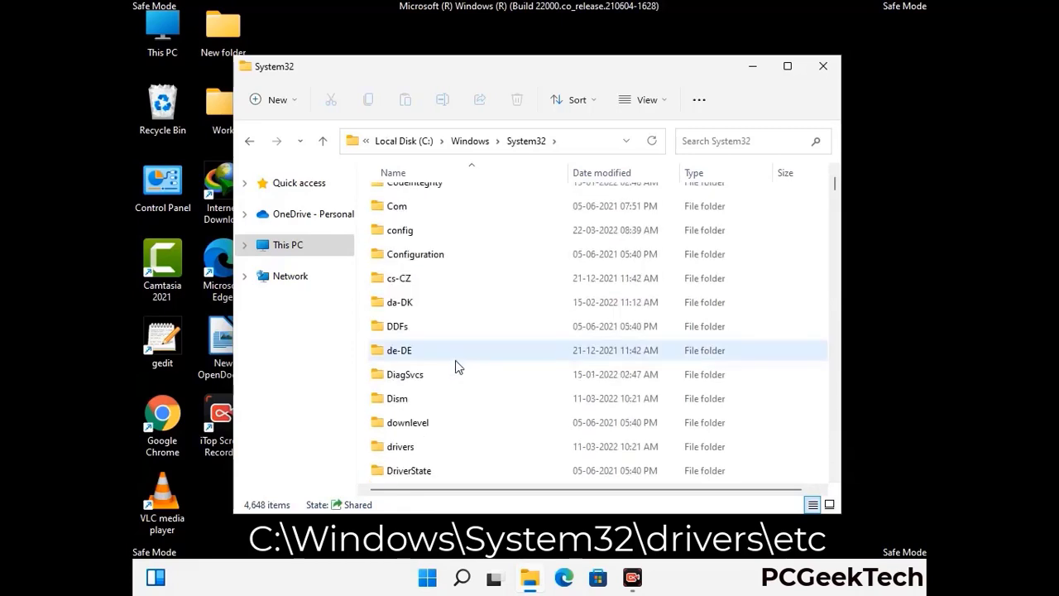
{"action": "double_click", "coordinate": [409, 448]}
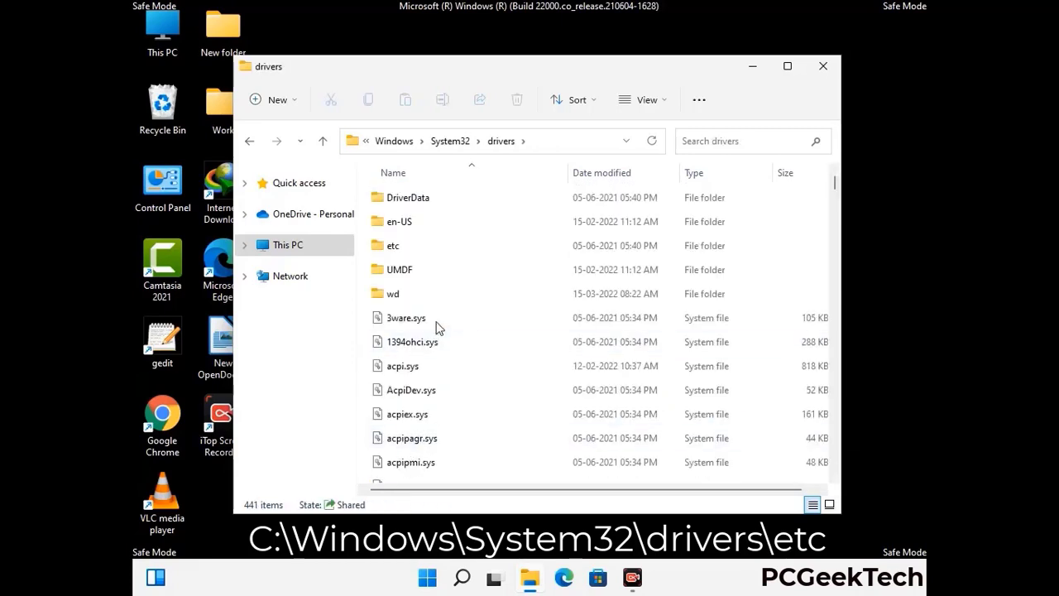
{"action": "double_click", "coordinate": [394, 246]}
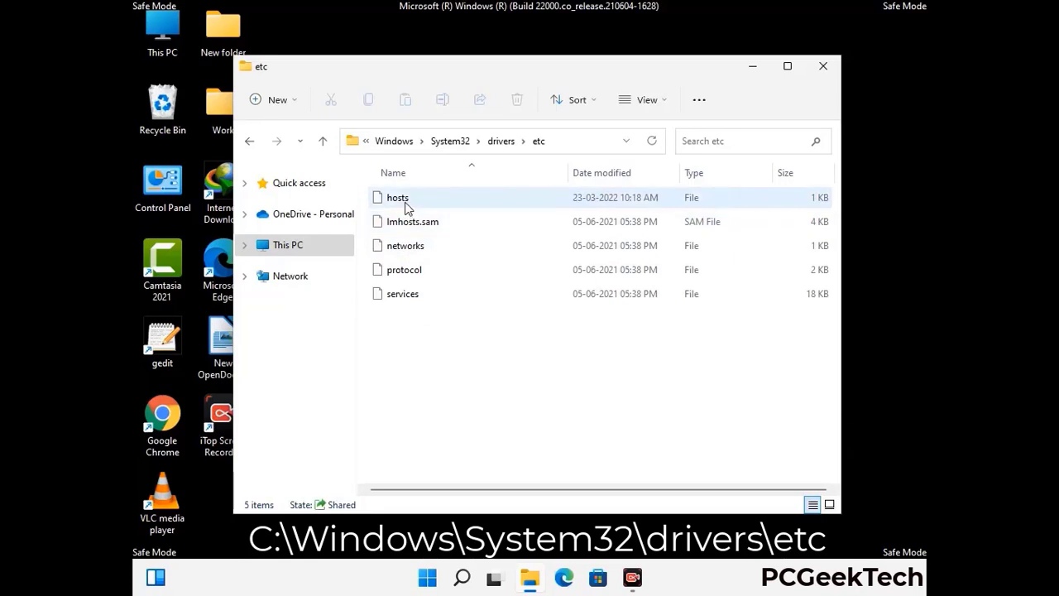
Open the hosts file in Notepad and move its window so the whole text is readable
{"action": "left_click", "coordinate": [406, 207]}
{"action": "double_click", "coordinate": [406, 207]}
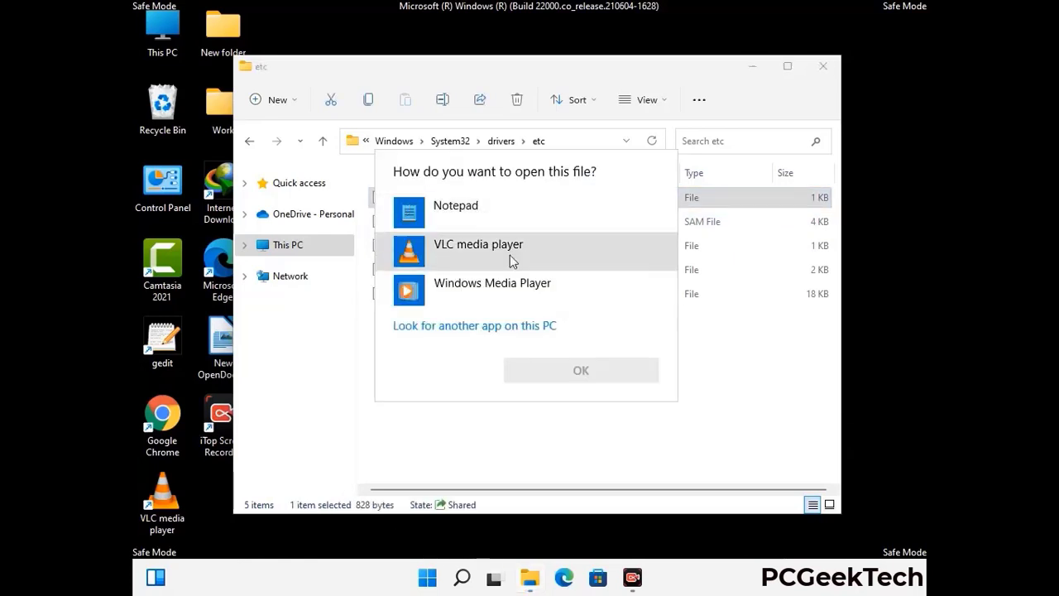
{"action": "left_click", "coordinate": [468, 211]}
{"action": "left_click", "coordinate": [580, 370]}
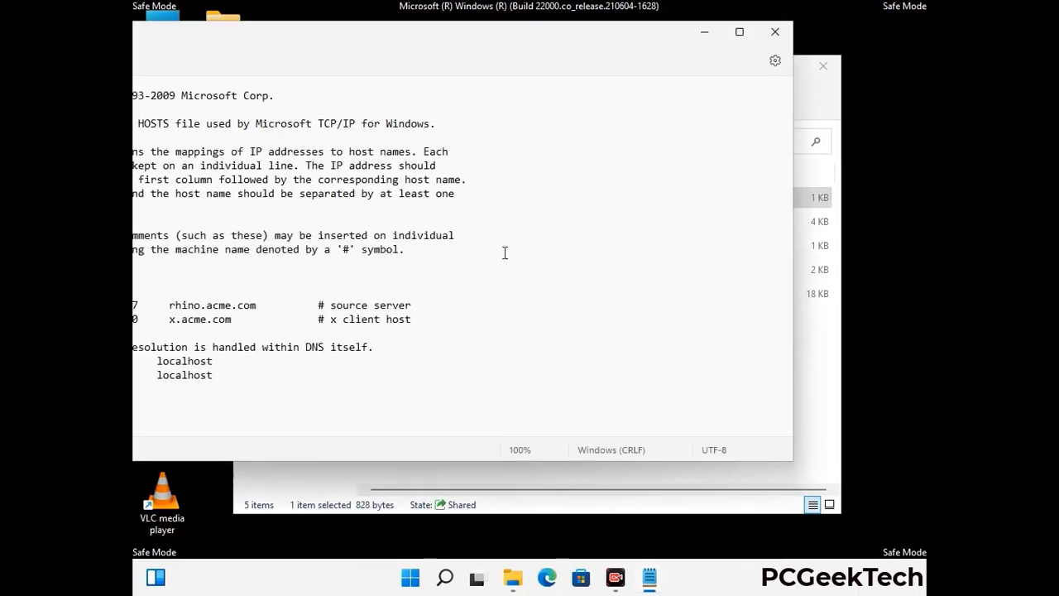
{"action": "left_click_drag", "start_coordinate": [408, 45], "coordinate": [562, 48]}
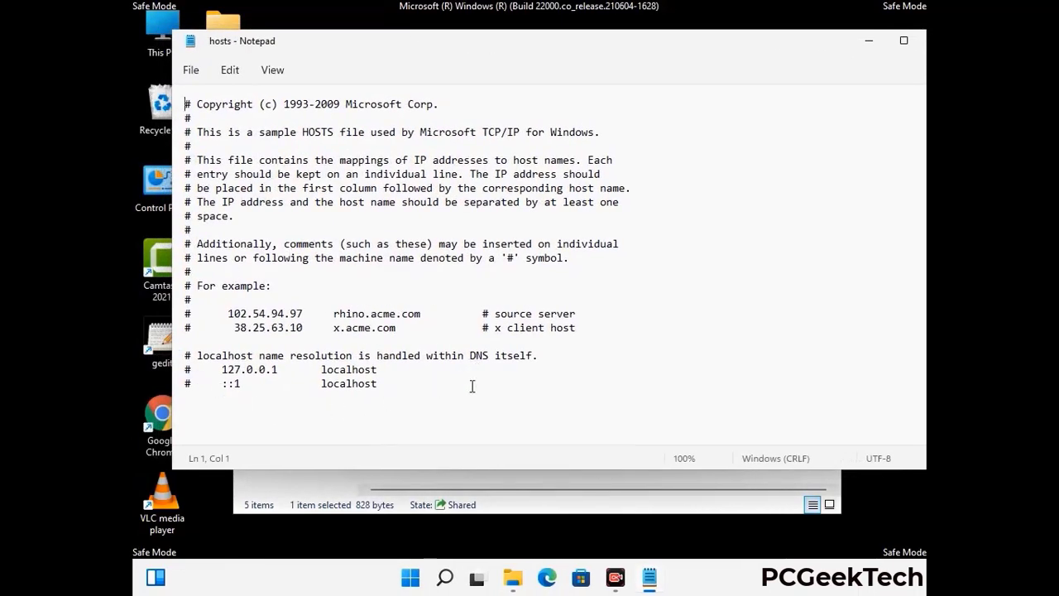
Add two line breaks after the last localhost line of the hosts file and save it
{"action": "left_click", "coordinate": [396, 387]}
{"action": "key", "text": "Return"}
{"action": "key", "text": "Return"}
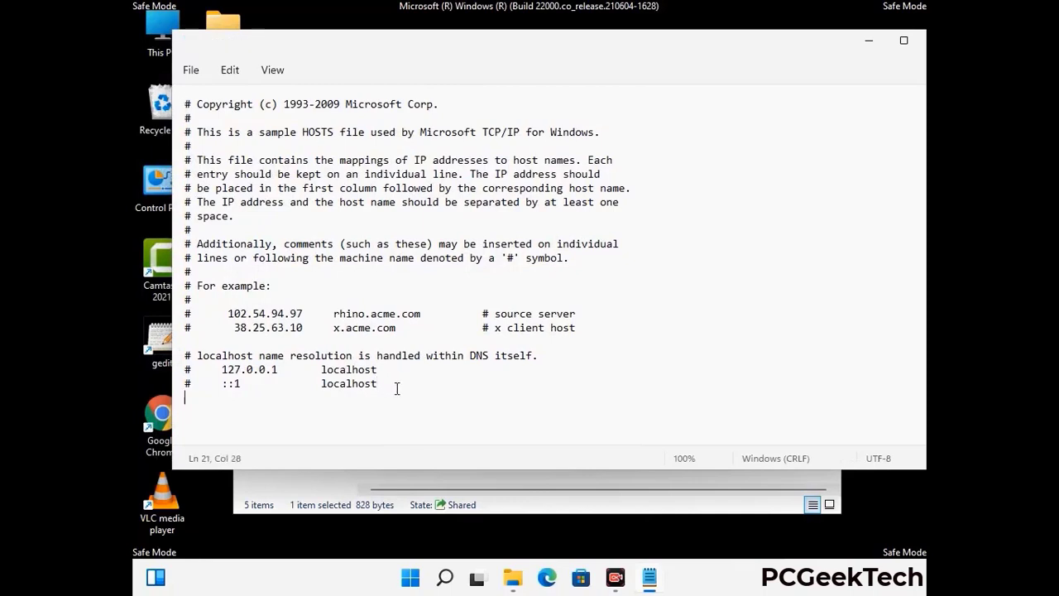
{"action": "scroll", "coordinate": [180, 356], "scroll_direction": "down", "scroll_amount": 1}
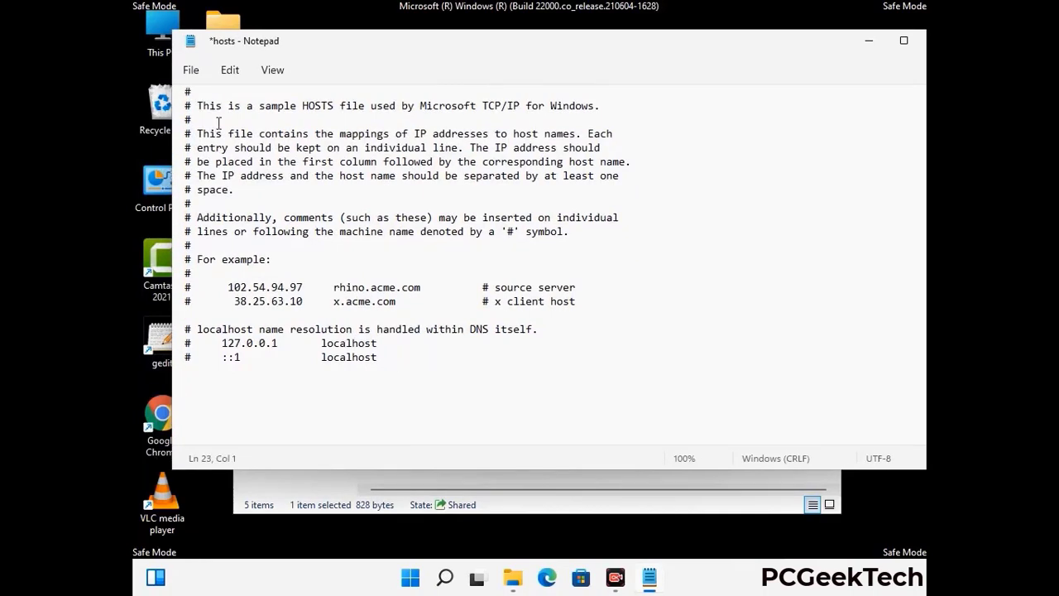
{"action": "left_click", "coordinate": [190, 71]}
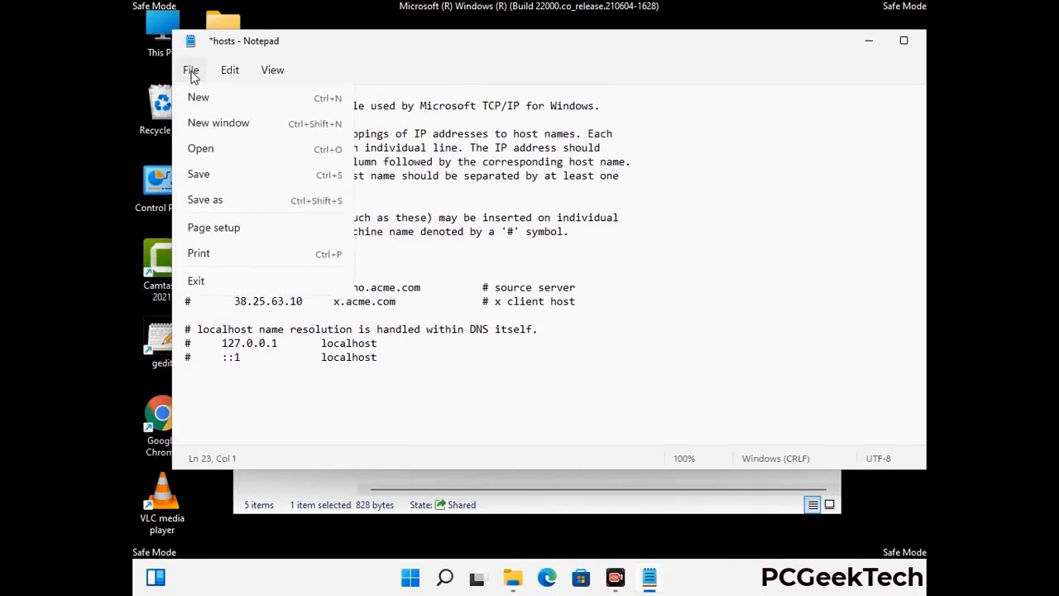
{"action": "left_click", "coordinate": [198, 175]}
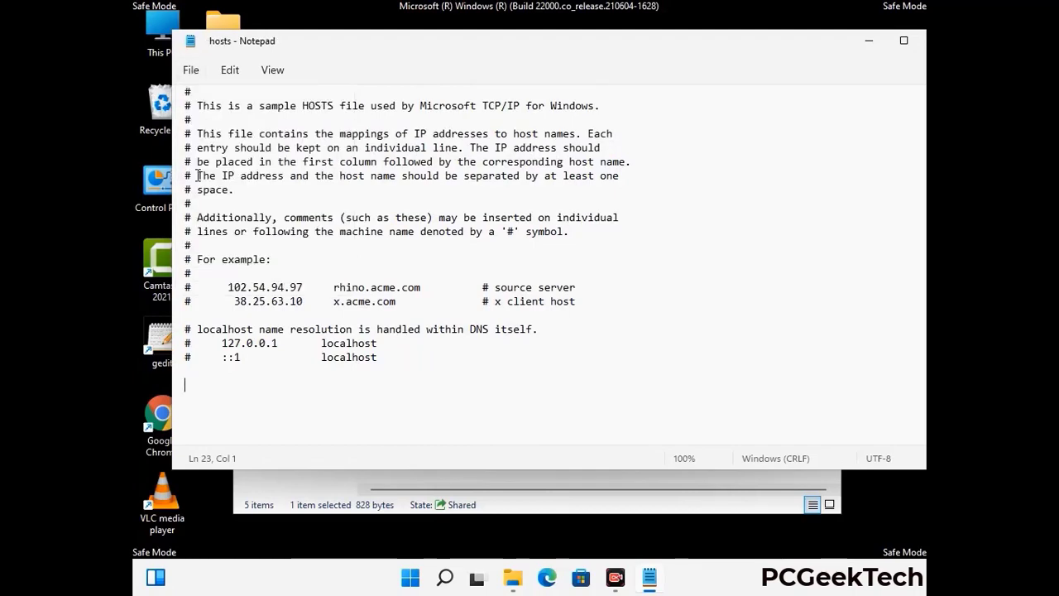
Close the hosts file and the etc folder window
{"action": "left_click_drag", "start_coordinate": [788, 46], "coordinate": [665, 47]}
{"action": "left_click", "coordinate": [817, 43]}
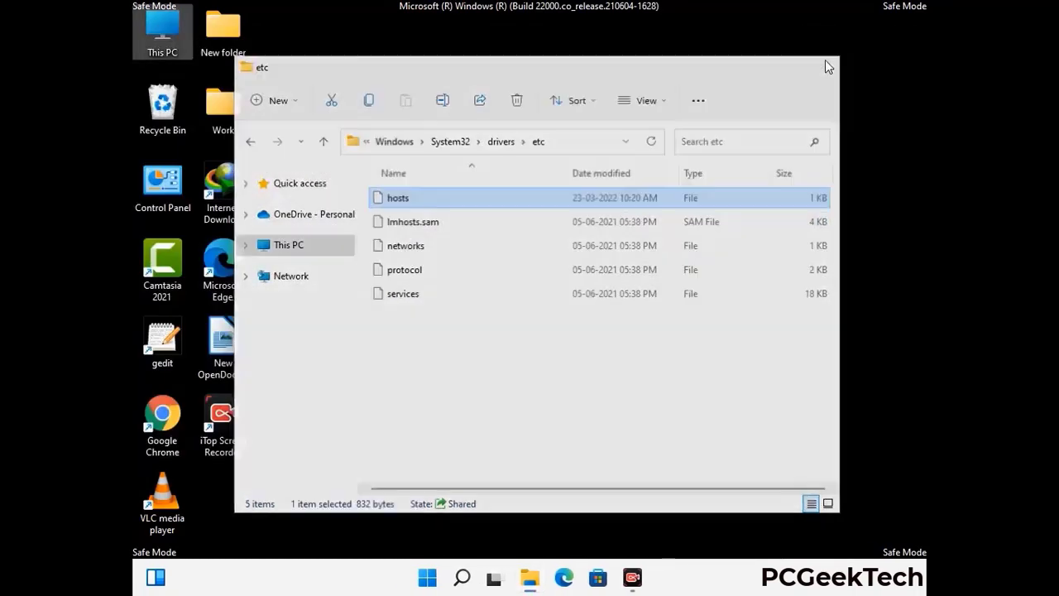
{"action": "left_click", "coordinate": [825, 60]}
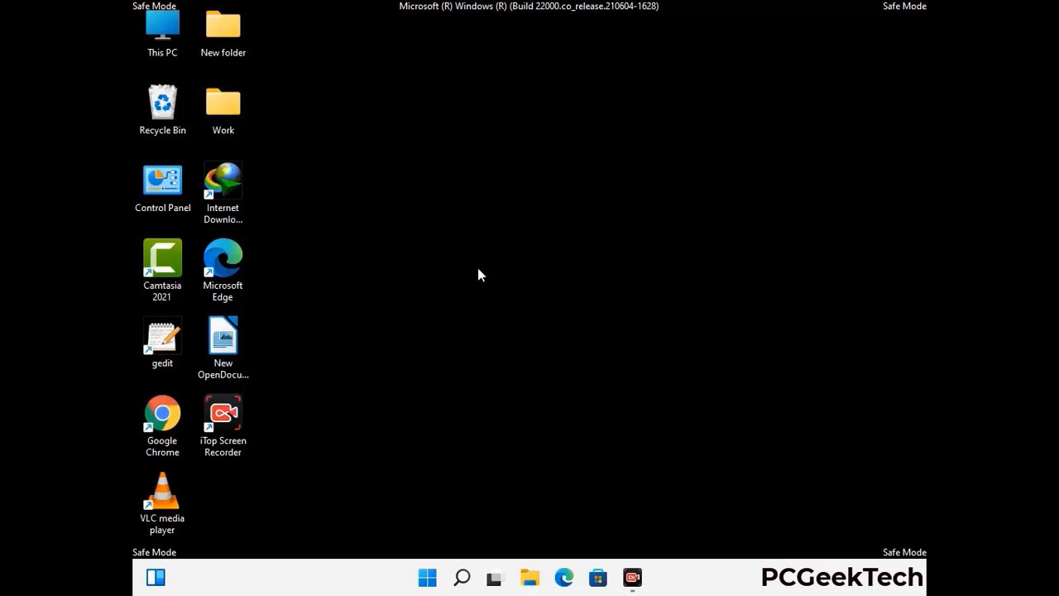
Open the AppData Roaming folder by running %appdata% from the Run dialog
{"action": "key", "text": "super+r"}
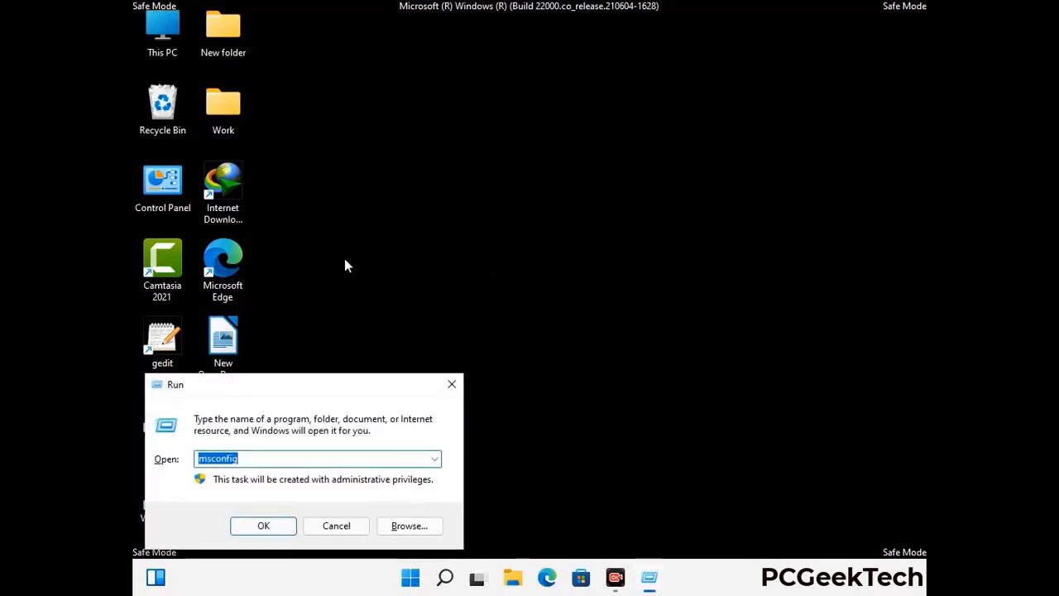
{"action": "left_click_drag", "start_coordinate": [303, 381], "coordinate": [492, 164]}
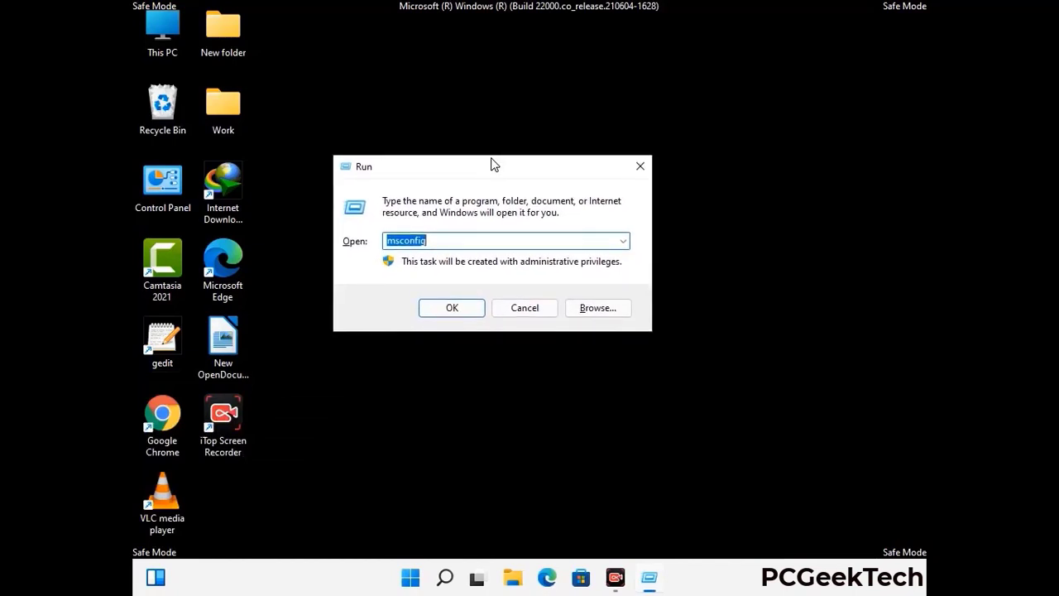
{"action": "type", "text": "%"}
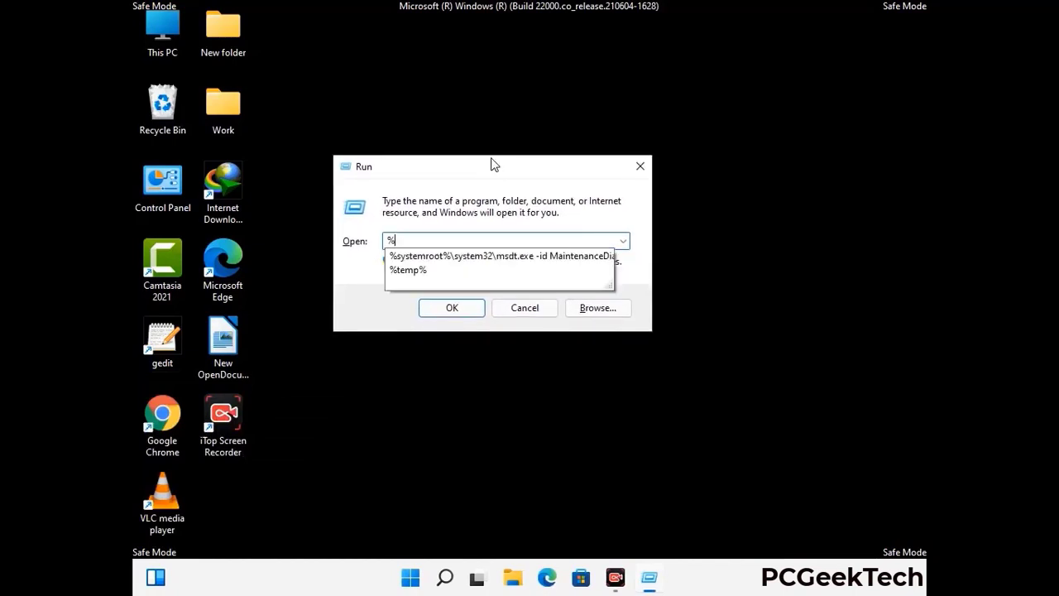
{"action": "type", "text": "appd"}
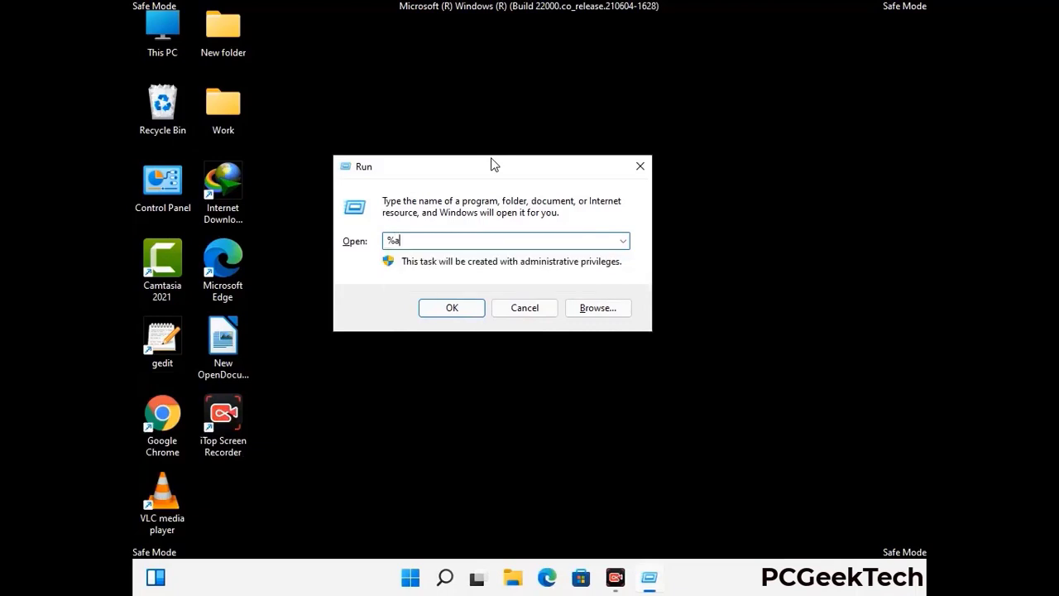
{"action": "type", "text": "ata%"}
{"action": "key", "text": "Return"}
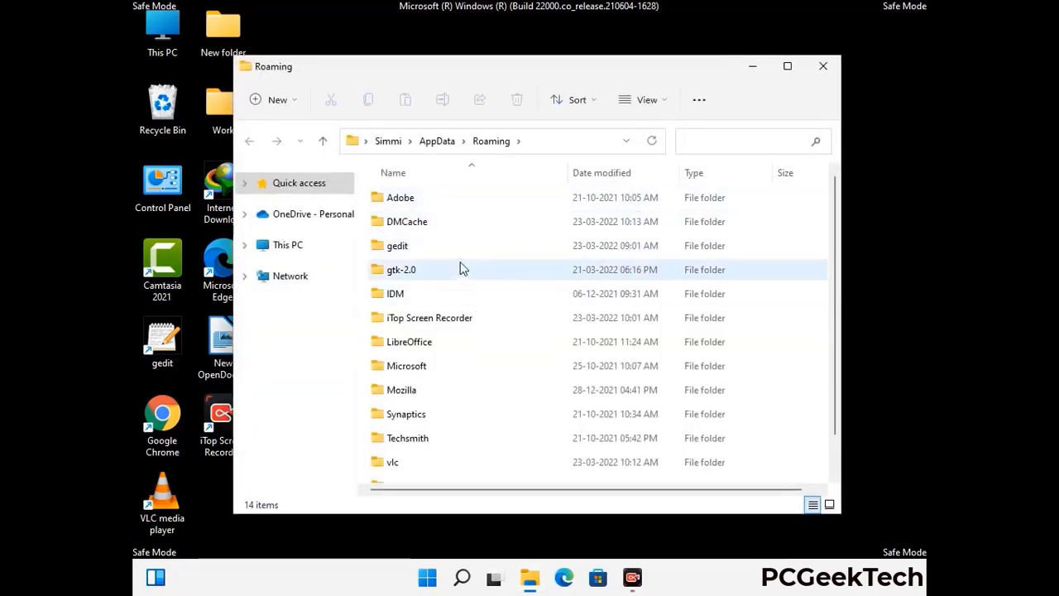
Delete the Zoom folder from the Roaming folder and close the window
{"action": "scroll", "coordinate": [493, 310], "scroll_direction": "down", "scroll_amount": 1}
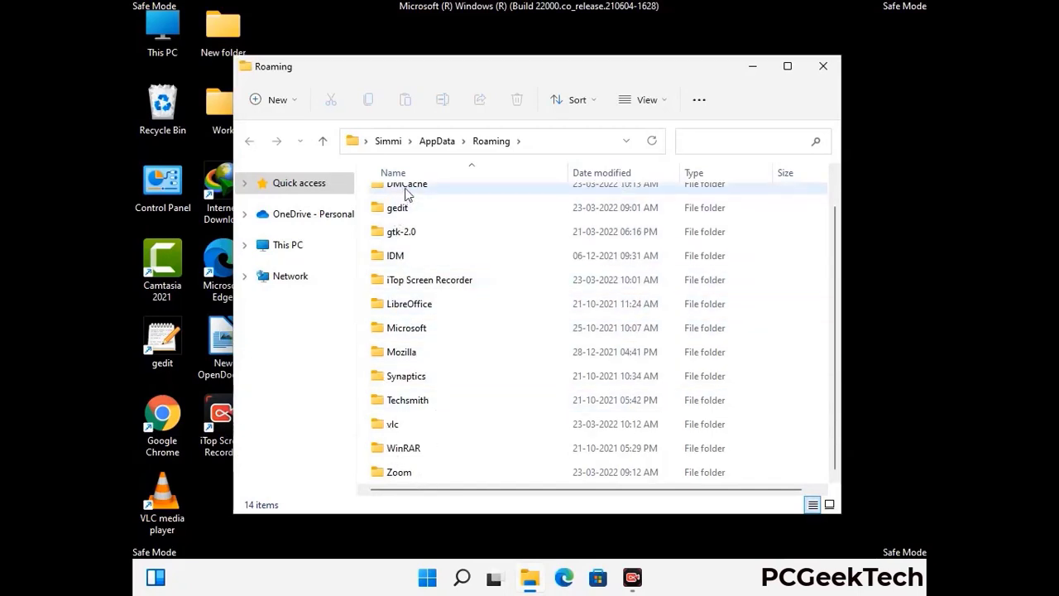
{"action": "scroll", "coordinate": [422, 281], "scroll_direction": "up", "scroll_amount": 1}
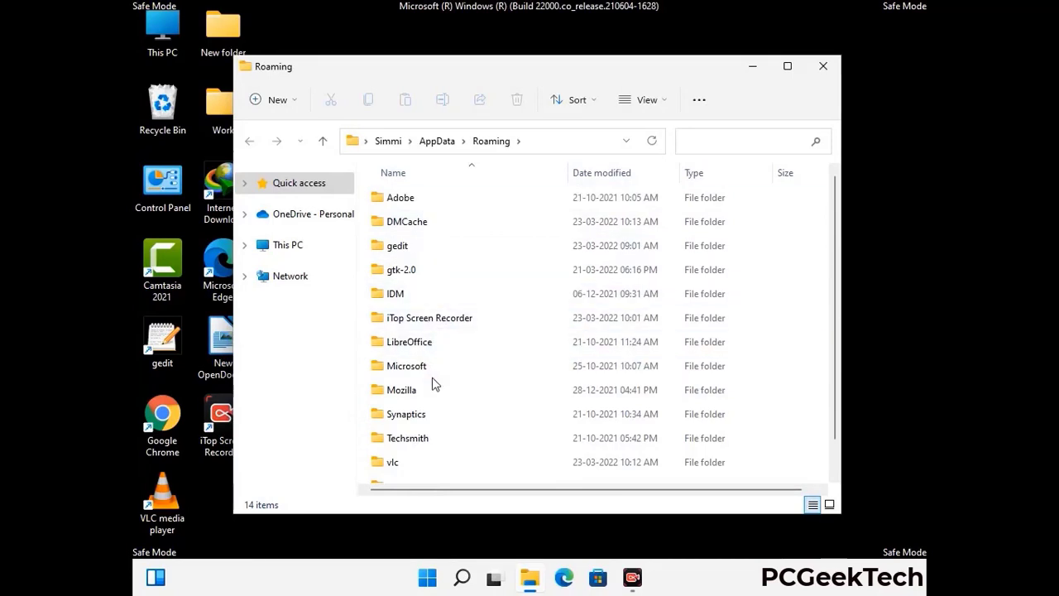
{"action": "scroll", "coordinate": [433, 382], "scroll_direction": "down", "scroll_amount": 1}
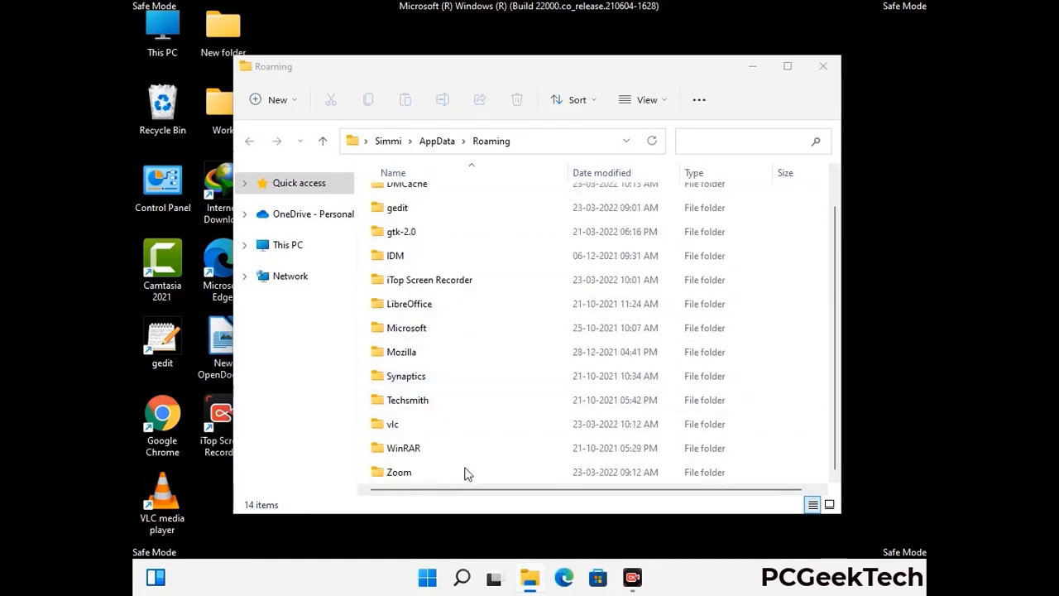
{"action": "left_click", "coordinate": [592, 467]}
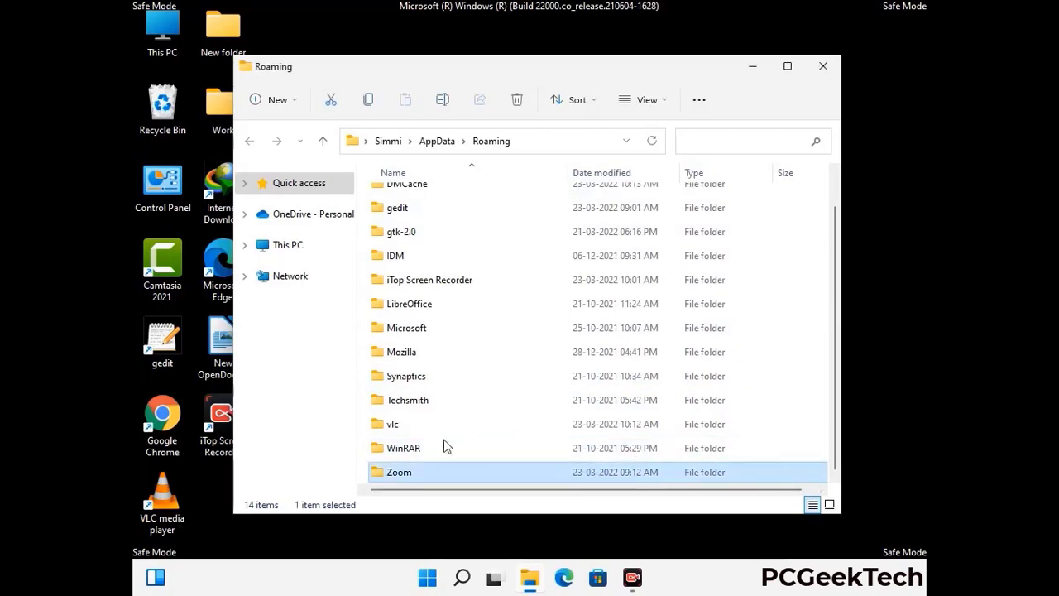
{"action": "left_click", "coordinate": [517, 100]}
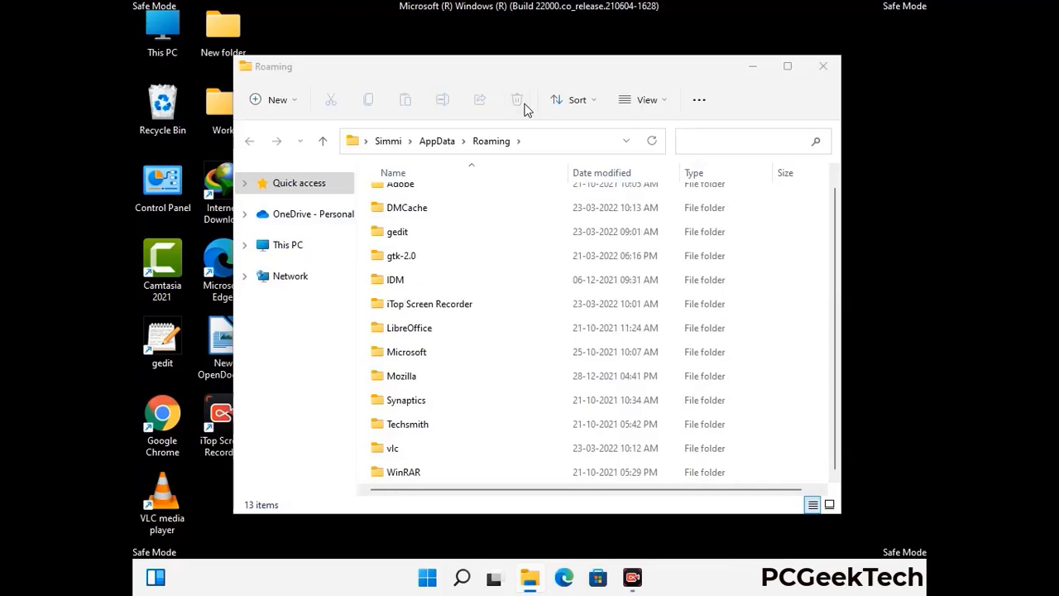
{"action": "left_click", "coordinate": [821, 68]}
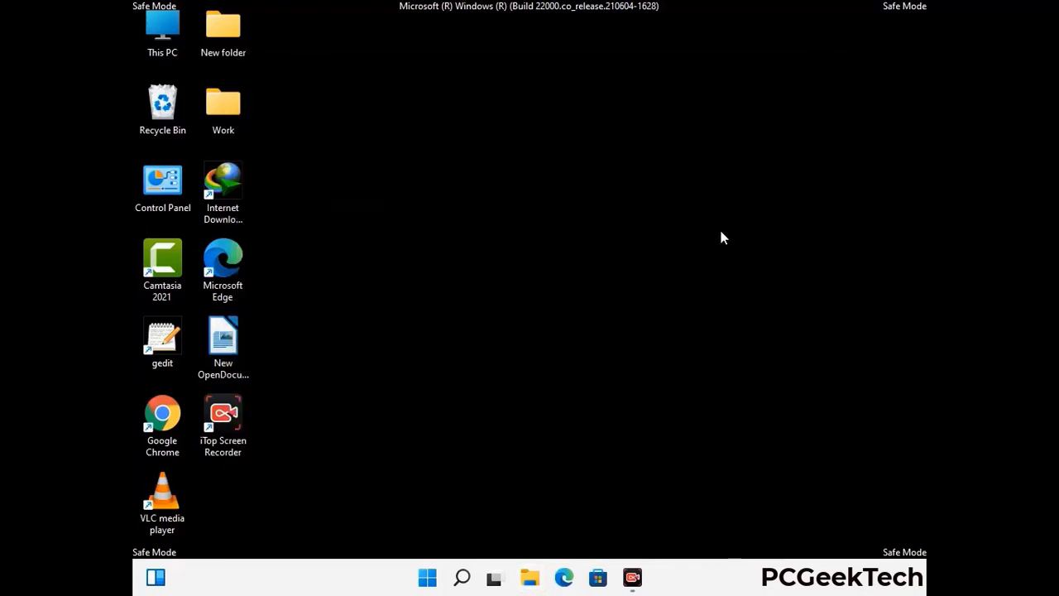
Open the AppData Local folder by running %LocalAppData% from the Run dialog
{"action": "key", "text": "super+r"}
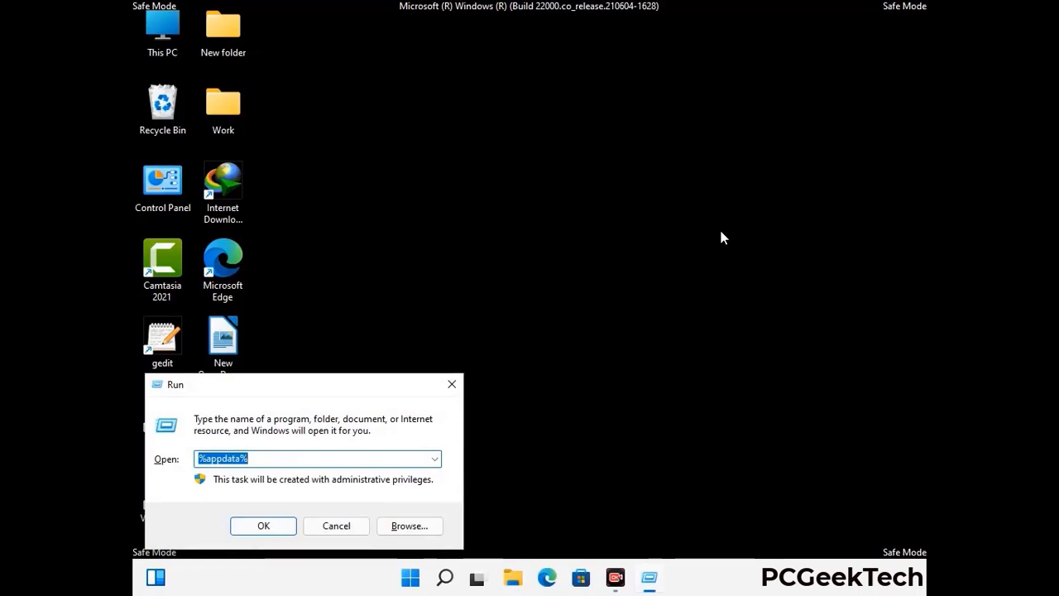
{"action": "left_click_drag", "start_coordinate": [331, 393], "coordinate": [555, 209]}
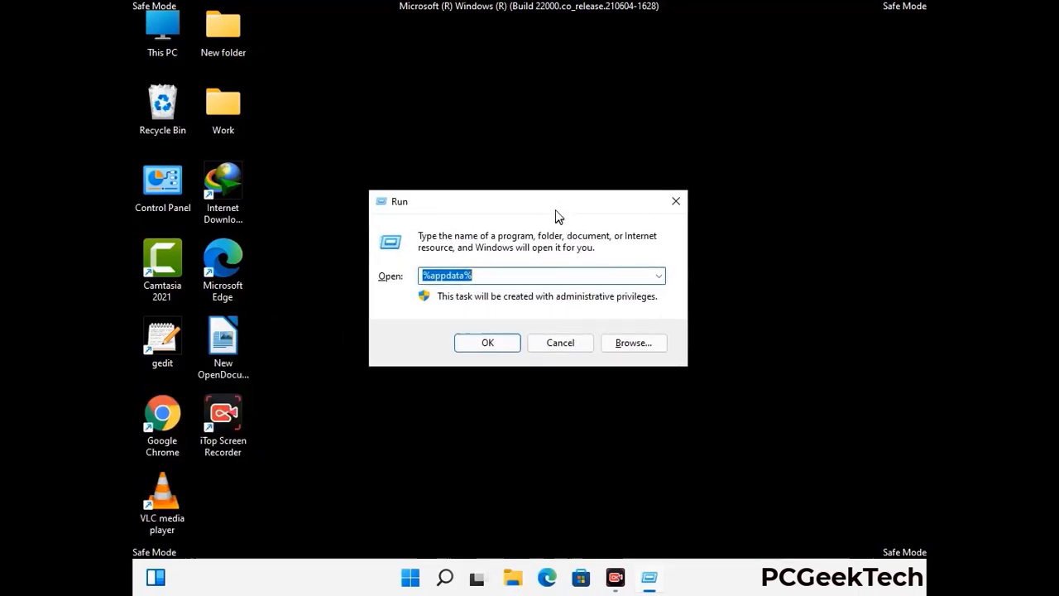
{"action": "type", "text": "%Local"}
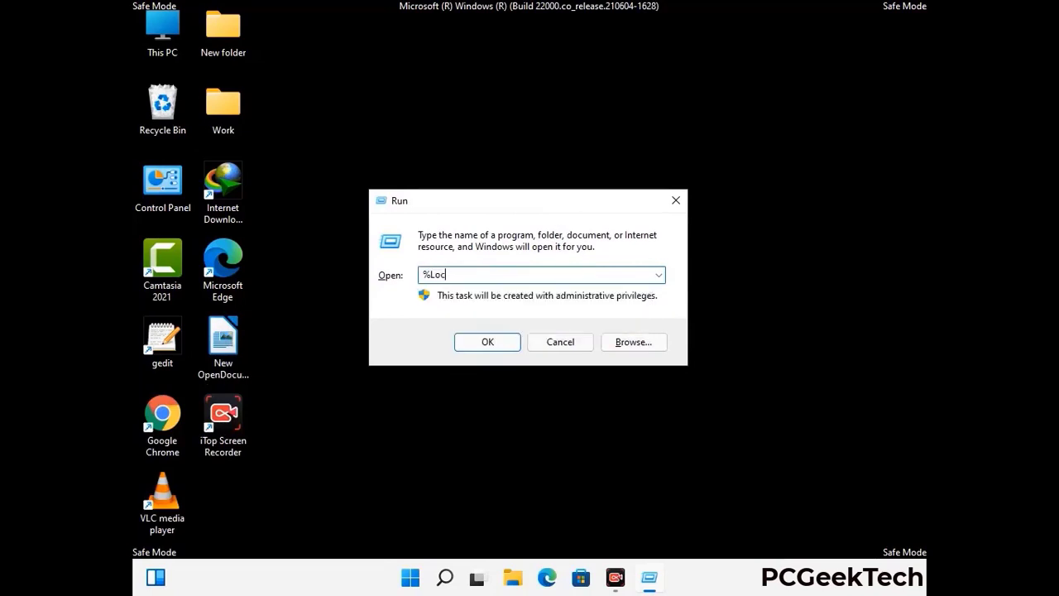
{"action": "type", "text": "AppData%"}
{"action": "key", "text": "Return"}
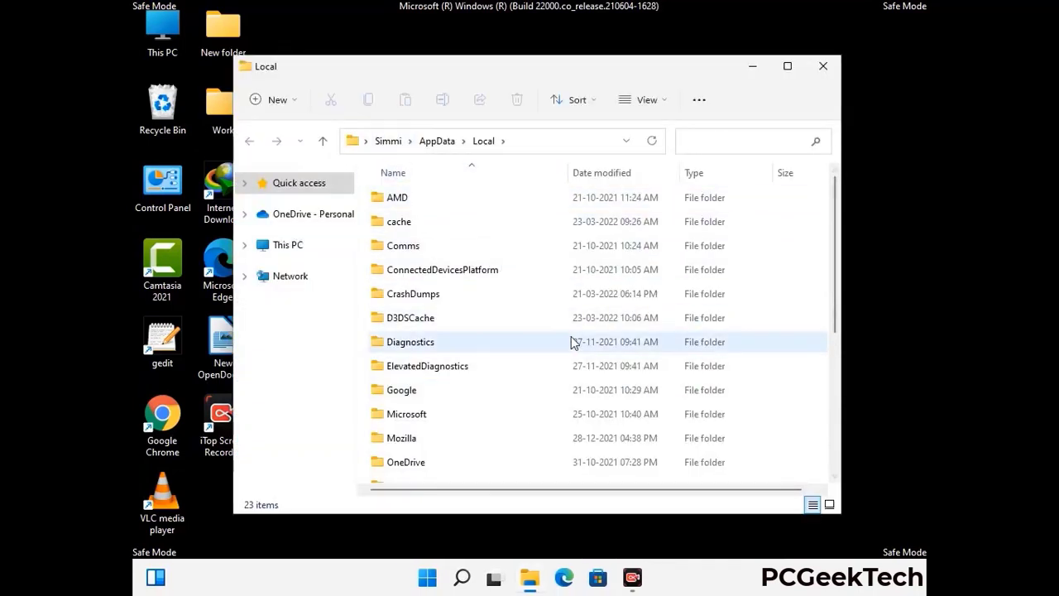
Delete the Mozilla folder from the Local folder and close the window
{"action": "scroll", "coordinate": [442, 372], "scroll_direction": "down", "scroll_amount": 1}
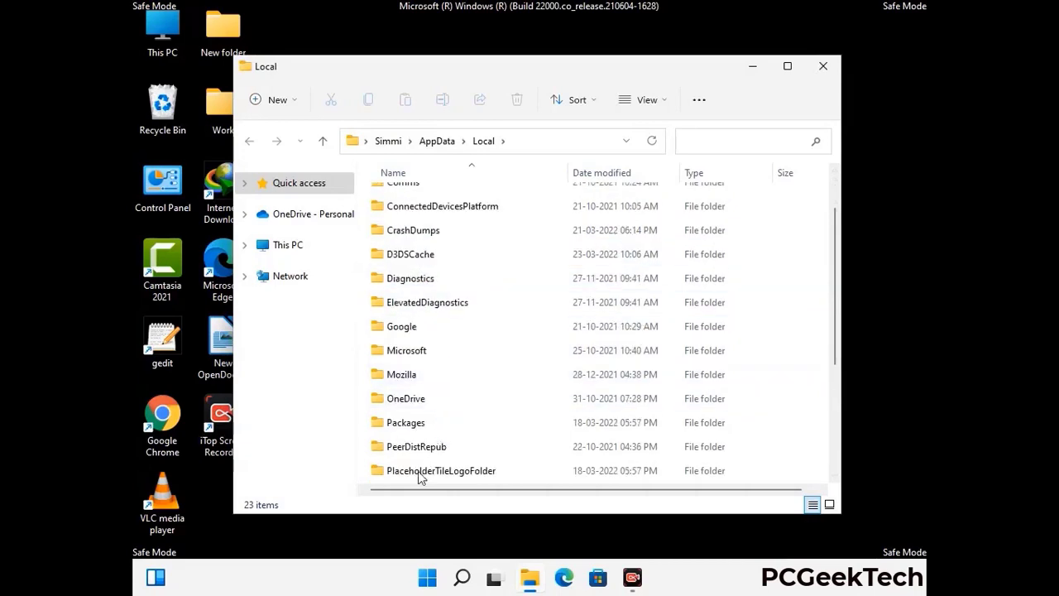
{"action": "left_click", "coordinate": [414, 379]}
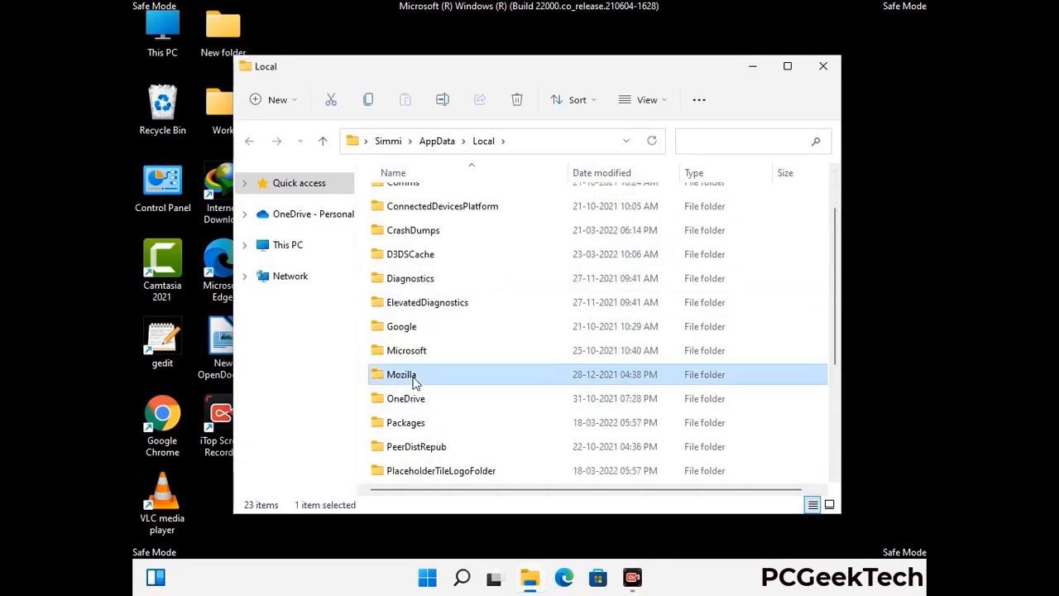
{"action": "left_click", "coordinate": [515, 106]}
{"action": "left_click", "coordinate": [517, 108]}
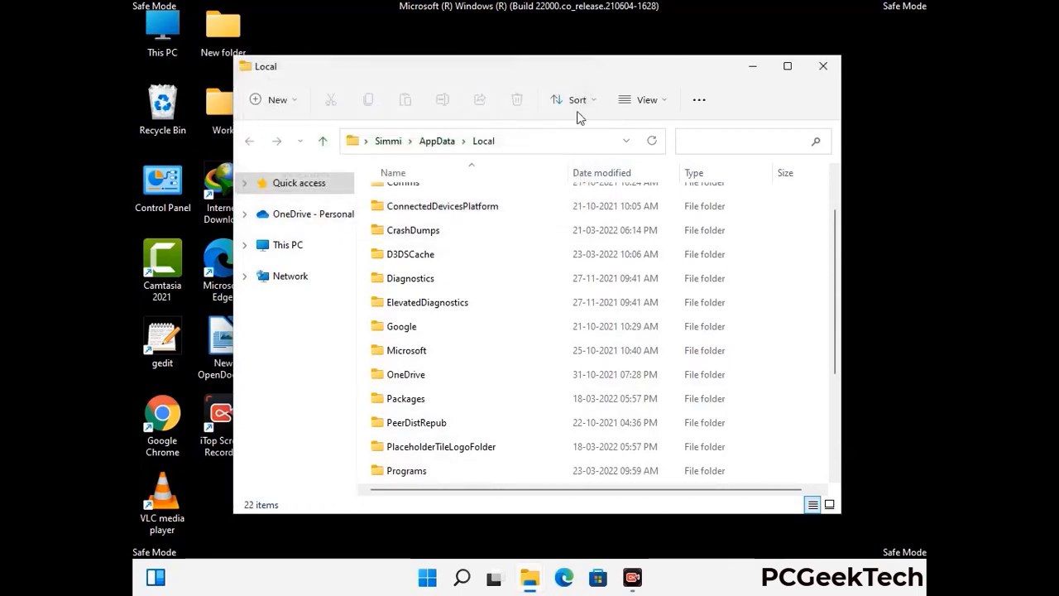
{"action": "left_click", "coordinate": [824, 66]}
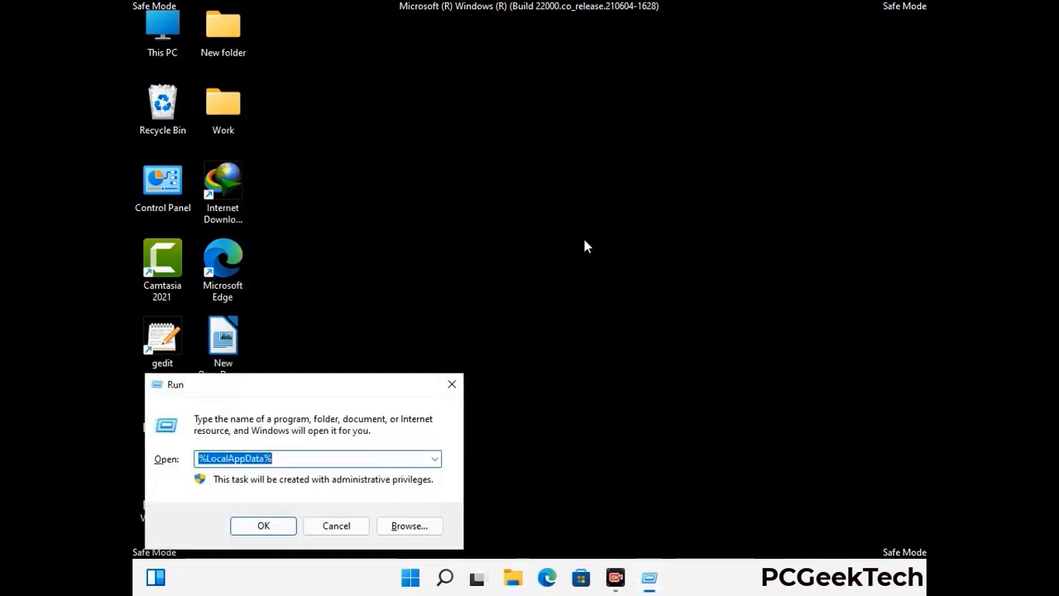
Open the ProgramData folder by running %ProgramData% from the Run dialog
{"action": "left_click_drag", "start_coordinate": [283, 396], "coordinate": [485, 220]}
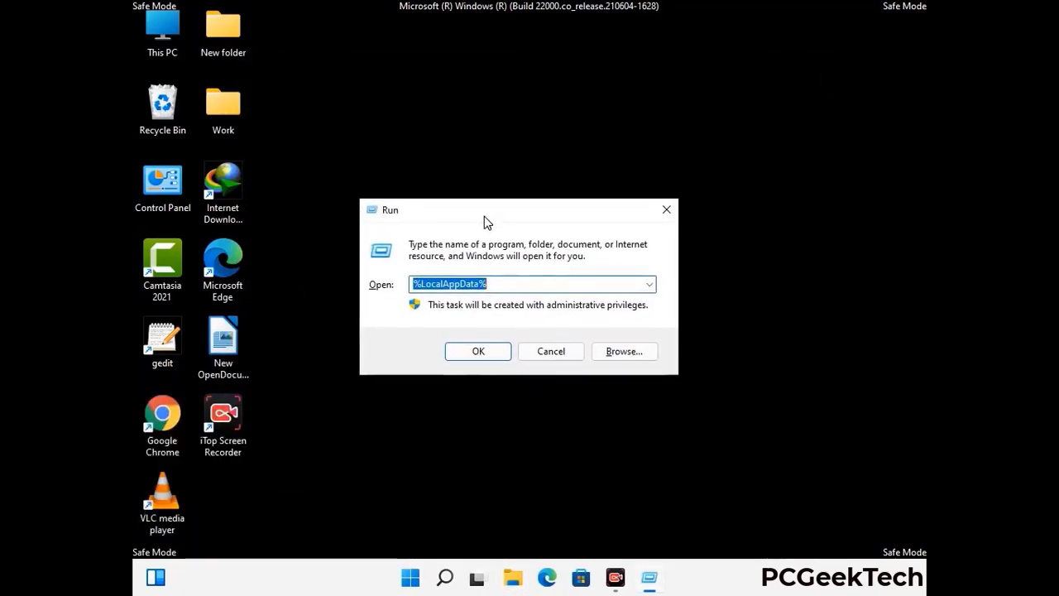
{"action": "type", "text": "%"}
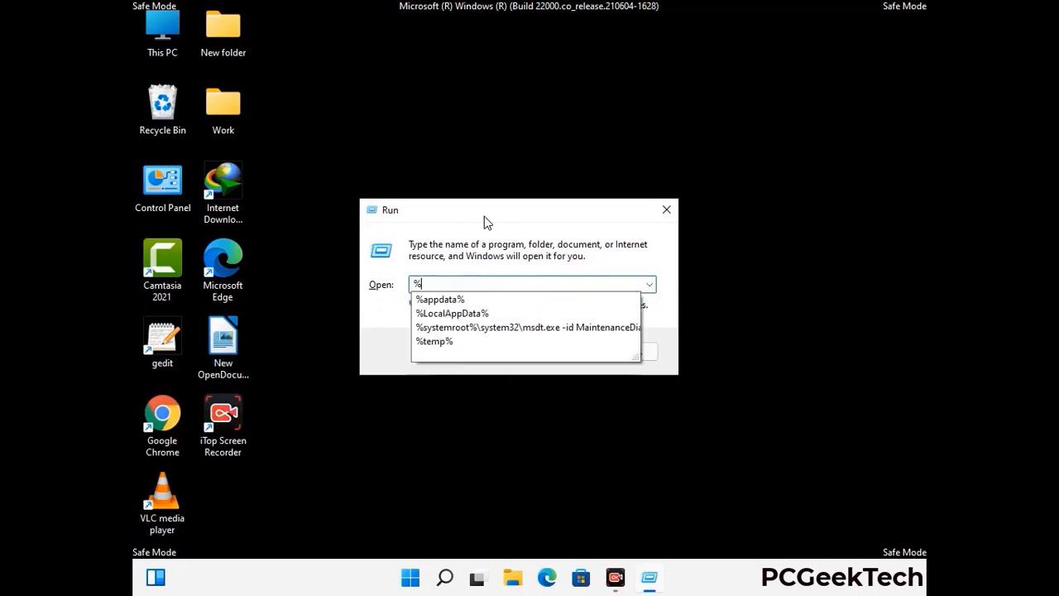
{"action": "type", "text": "Pro"}
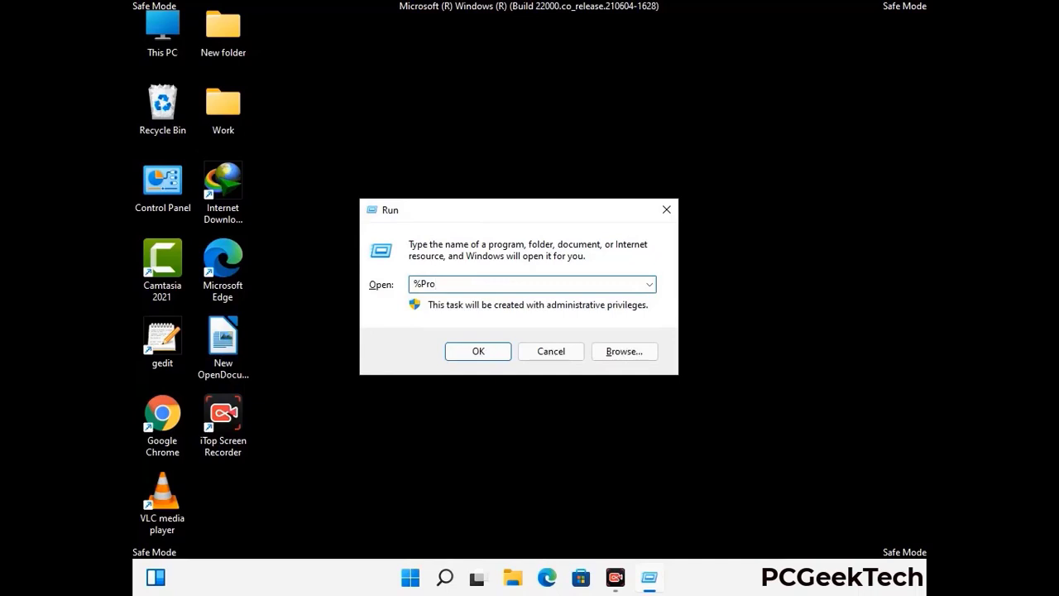
{"action": "type", "text": "gramData%"}
{"action": "key", "text": "Return"}
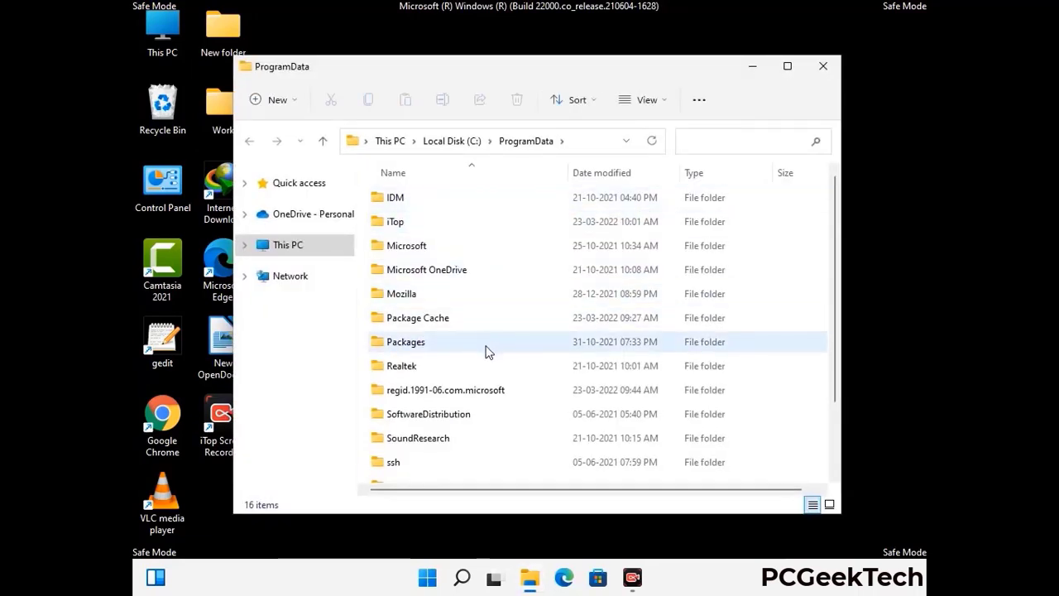
Delete the Mozilla folder from the ProgramData folder and close the window
{"action": "scroll", "coordinate": [485, 348], "scroll_direction": "down", "scroll_amount": 2}
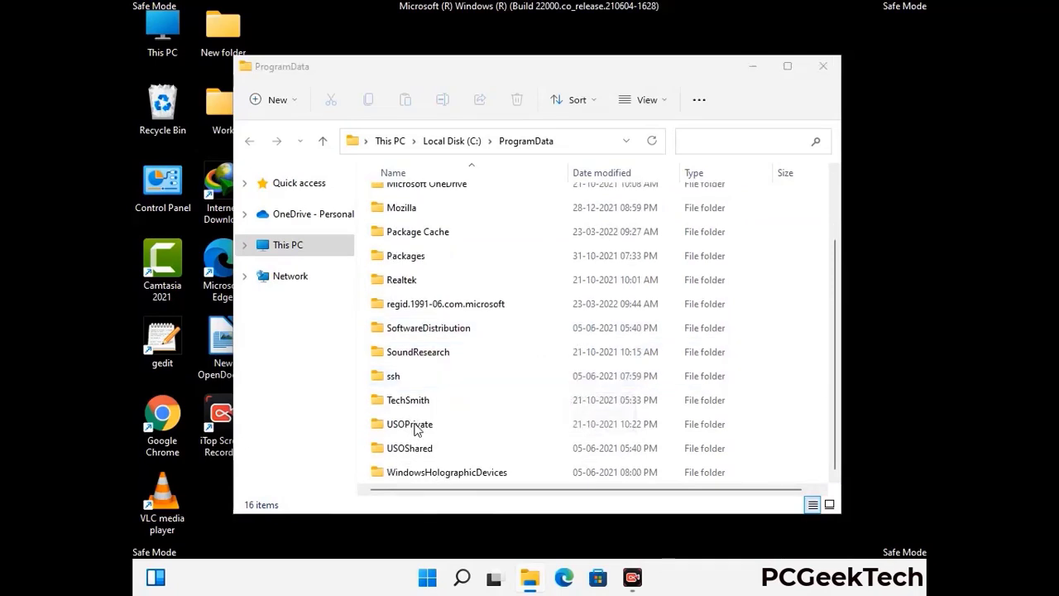
{"action": "left_click", "coordinate": [414, 208]}
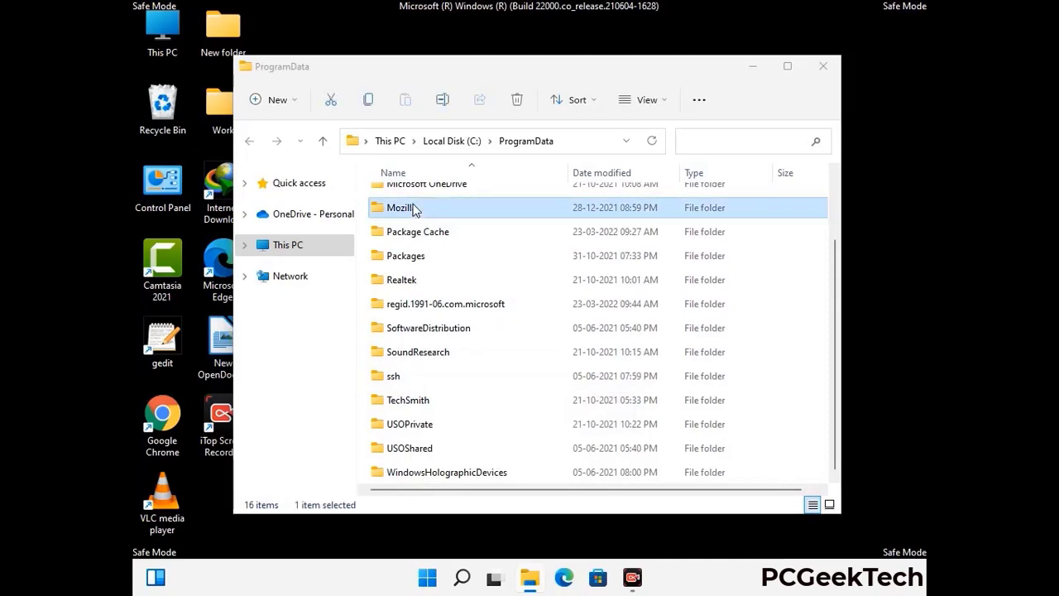
{"action": "left_click", "coordinate": [519, 100]}
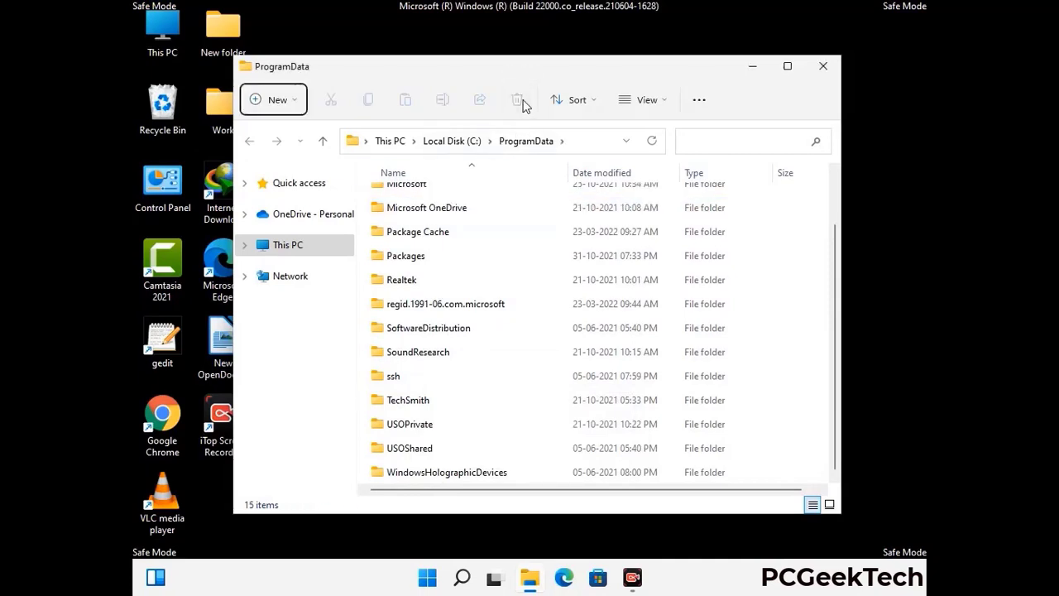
{"action": "scroll", "coordinate": [544, 335], "scroll_direction": "up", "scroll_amount": 1}
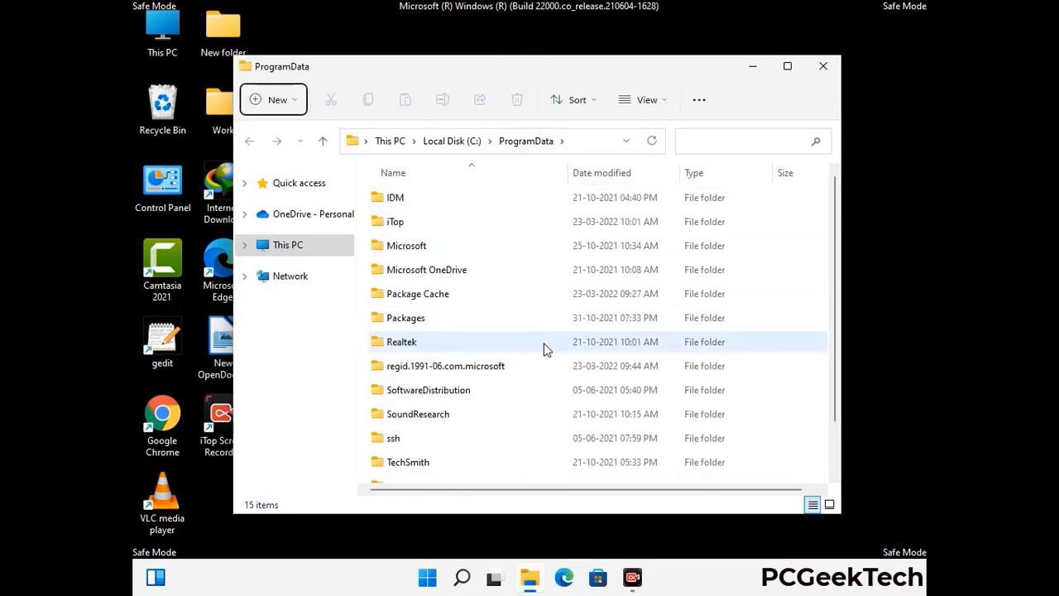
{"action": "left_click", "coordinate": [829, 64]}
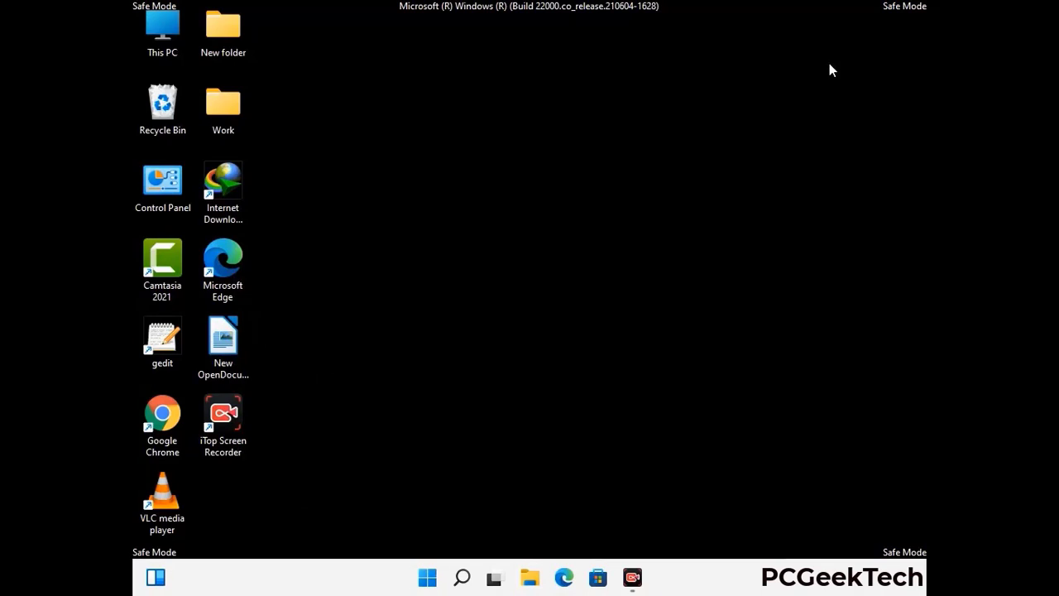
Open the Windows folder by running %WinDir% from the Run dialog
{"action": "key", "text": "super+r"}
{"action": "left_click_drag", "start_coordinate": [345, 383], "coordinate": [553, 214]}
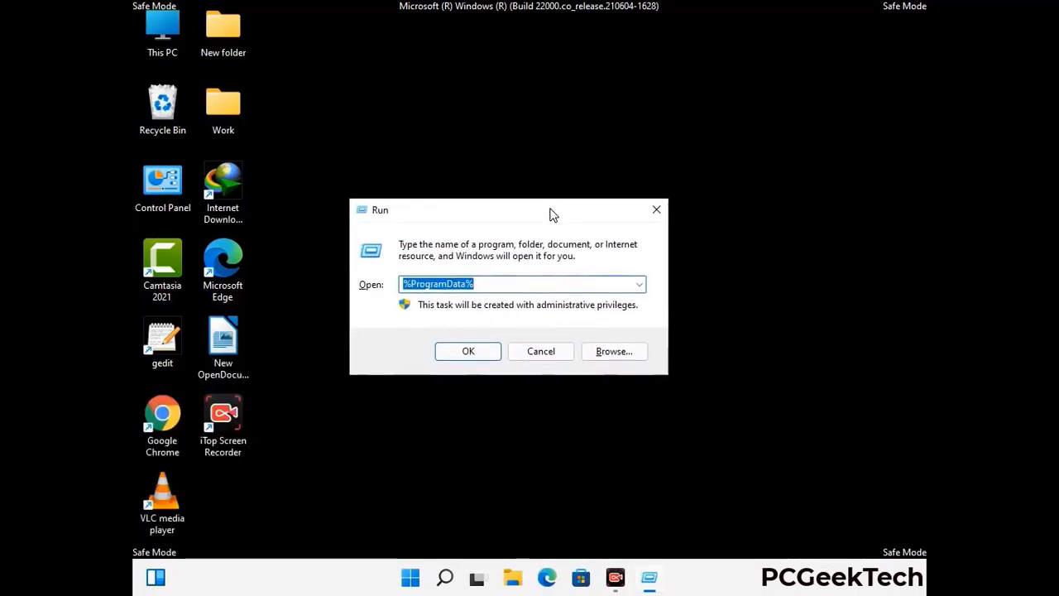
{"action": "type", "text": "%Win"}
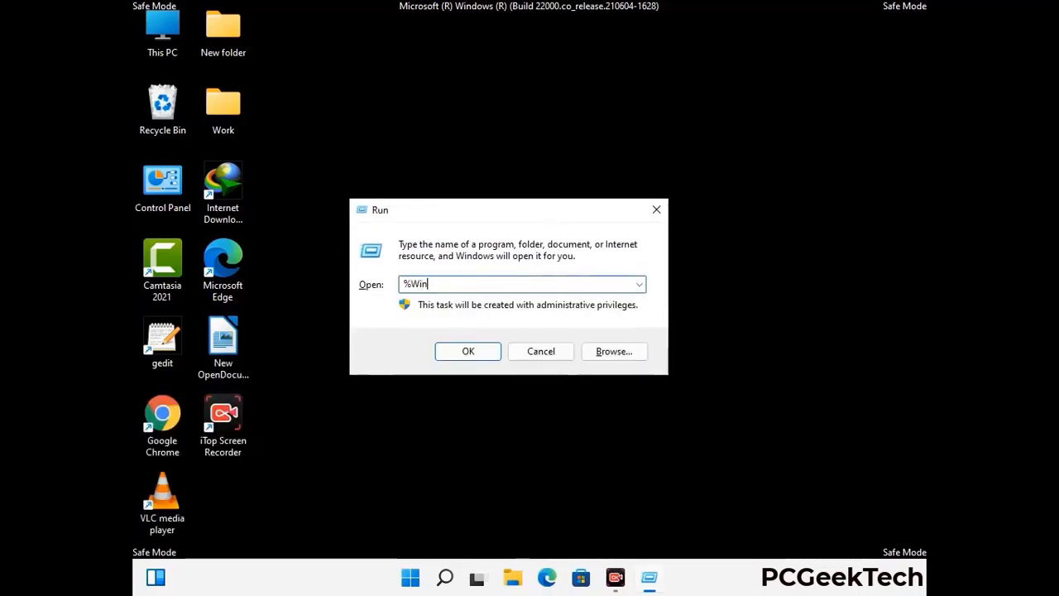
{"action": "type", "text": "Dir"}
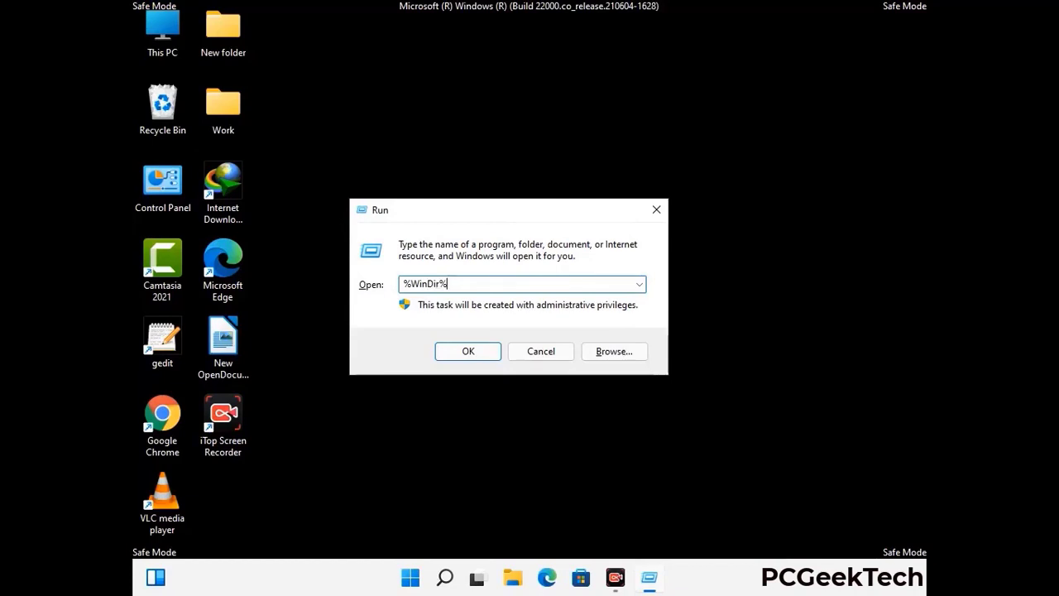
{"action": "type", "text": "%"}
{"action": "key", "text": "Return"}
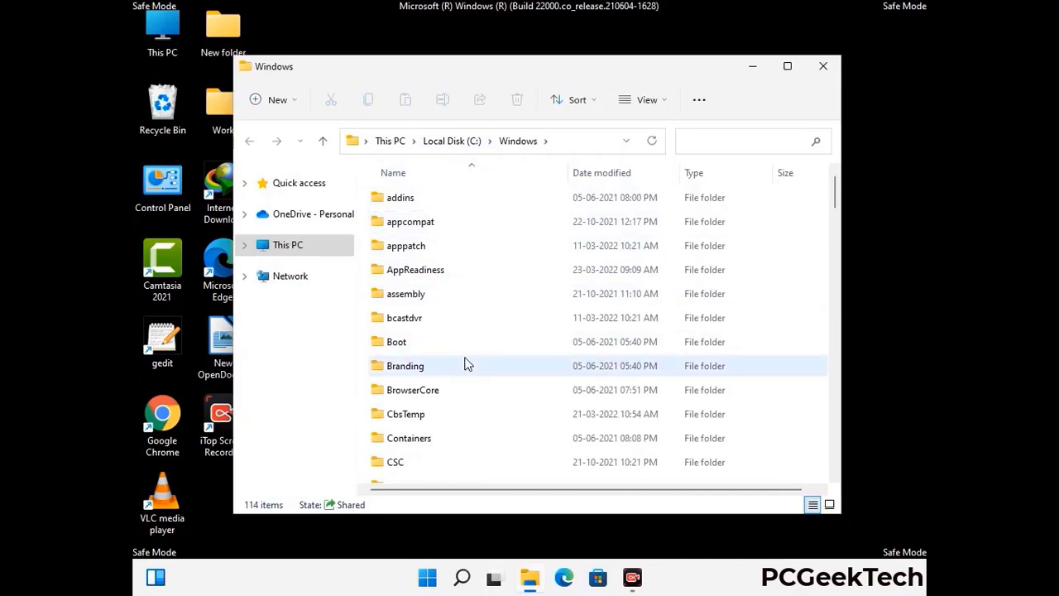
Look through the contents of the Windows folder for unwanted folders and files, and close the window
{"action": "scroll", "coordinate": [466, 359], "scroll_direction": "down", "scroll_amount": 1}
{"action": "scroll", "coordinate": [467, 368], "scroll_direction": "down", "scroll_amount": 3}
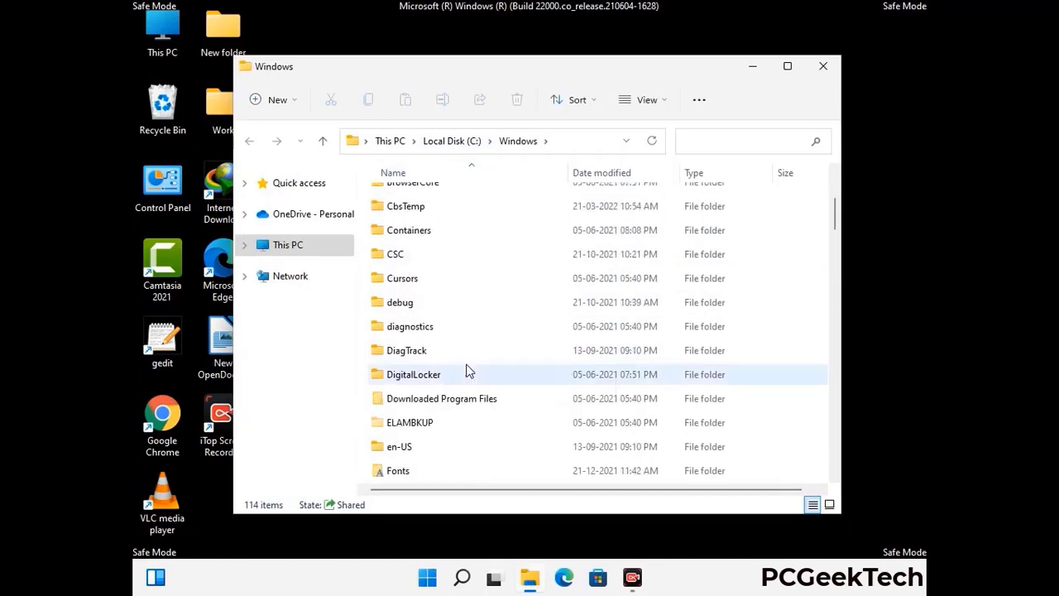
{"action": "scroll", "coordinate": [467, 372], "scroll_direction": "down", "scroll_amount": 5}
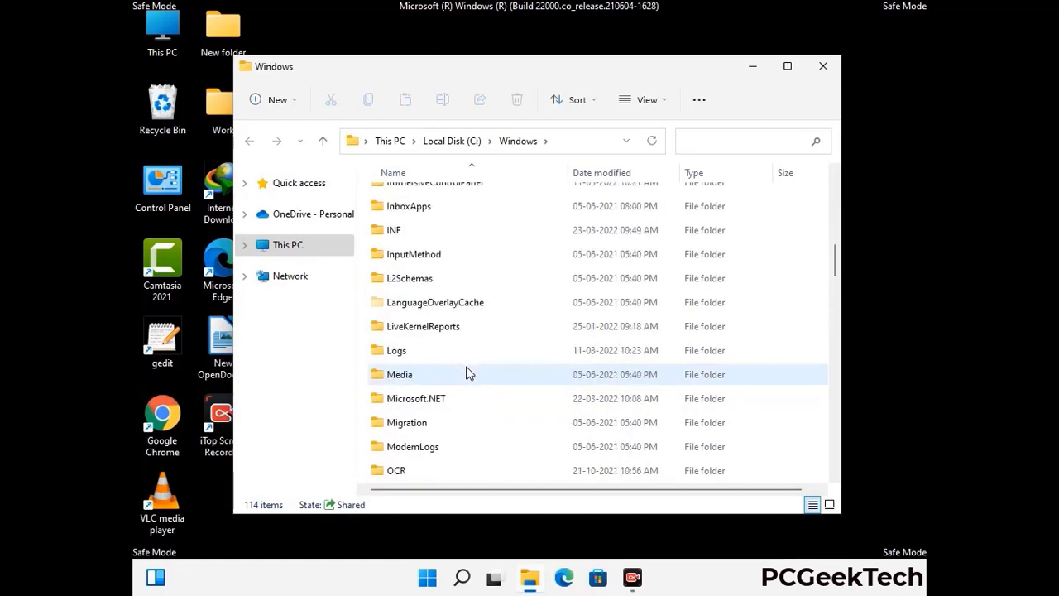
{"action": "scroll", "coordinate": [466, 373], "scroll_direction": "down", "scroll_amount": 1}
{"action": "scroll", "coordinate": [467, 373], "scroll_direction": "down", "scroll_amount": 8}
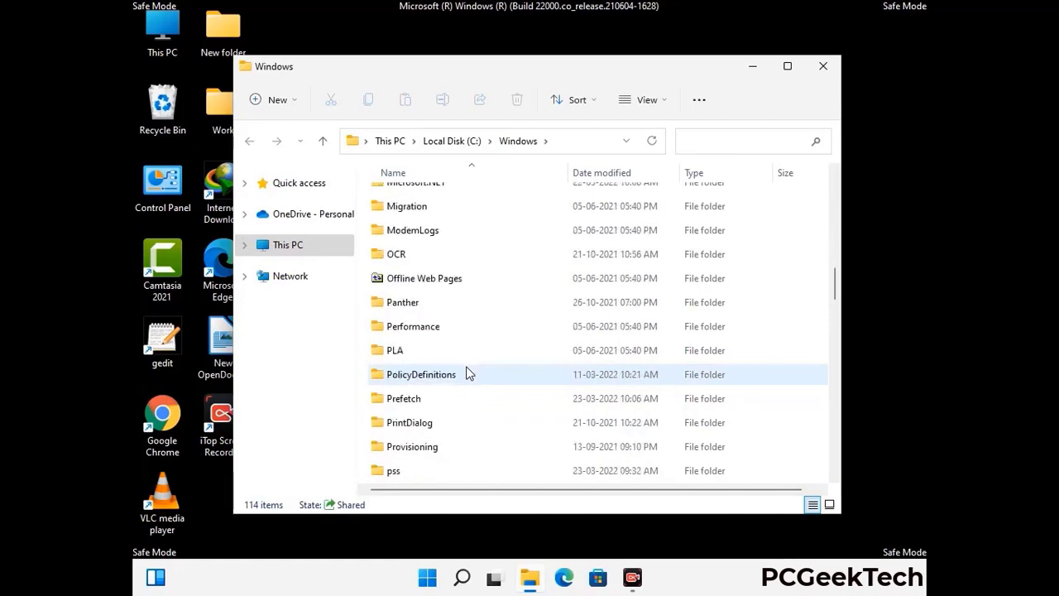
{"action": "scroll", "coordinate": [466, 373], "scroll_direction": "down", "scroll_amount": 6}
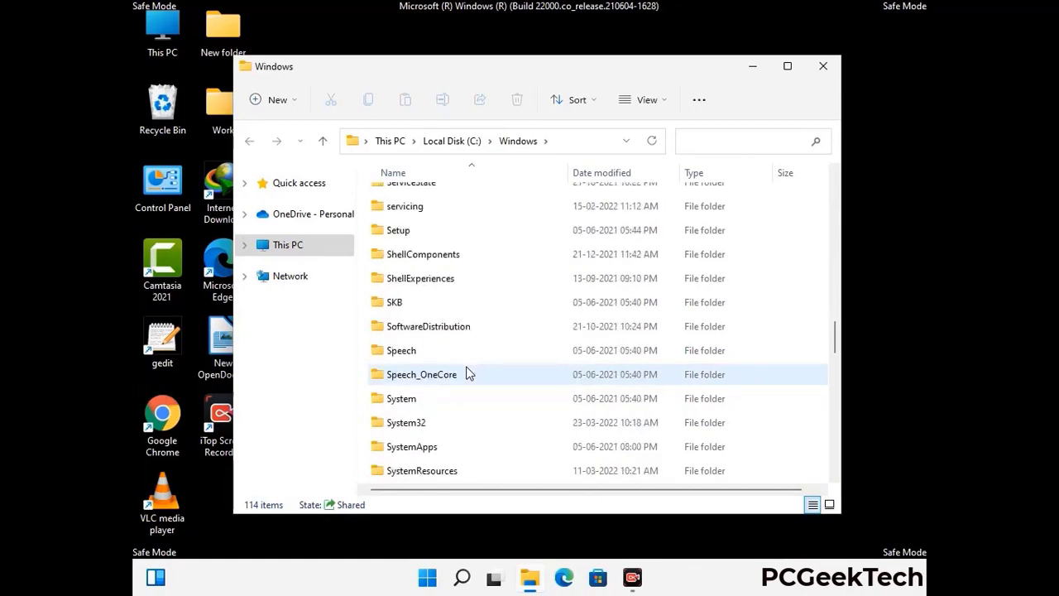
{"action": "scroll", "coordinate": [466, 373], "scroll_direction": "down", "scroll_amount": 2}
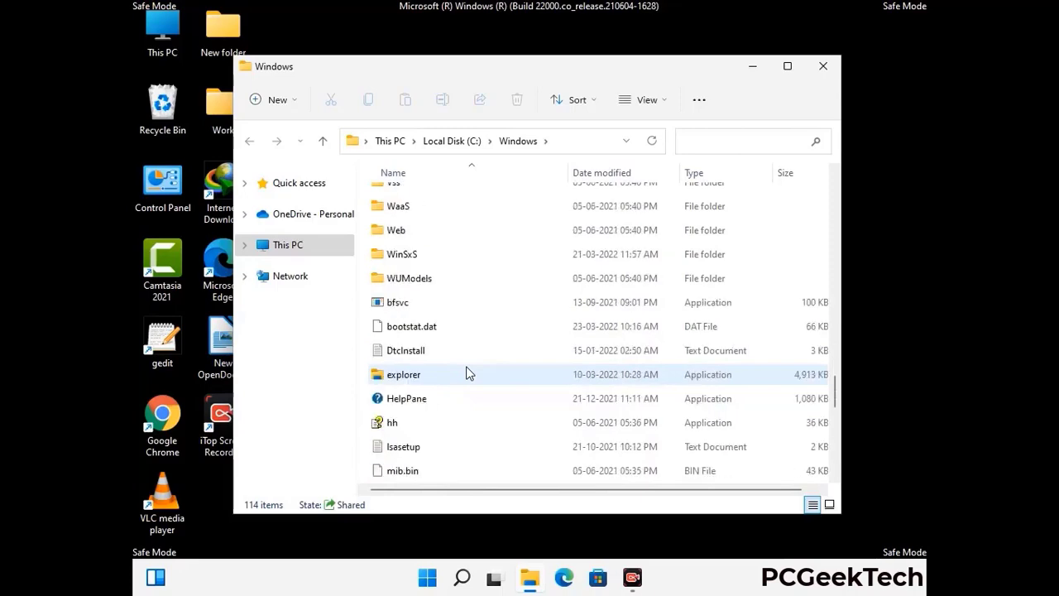
{"action": "scroll", "coordinate": [466, 373], "scroll_direction": "down", "scroll_amount": 8}
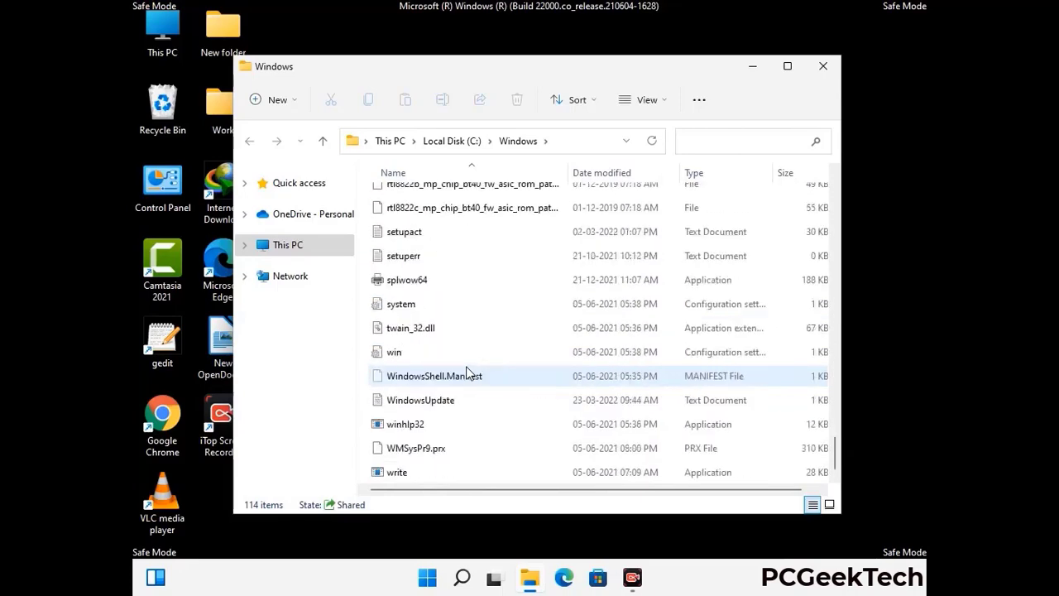
{"action": "scroll", "coordinate": [465, 373], "scroll_direction": "up", "scroll_amount": 8}
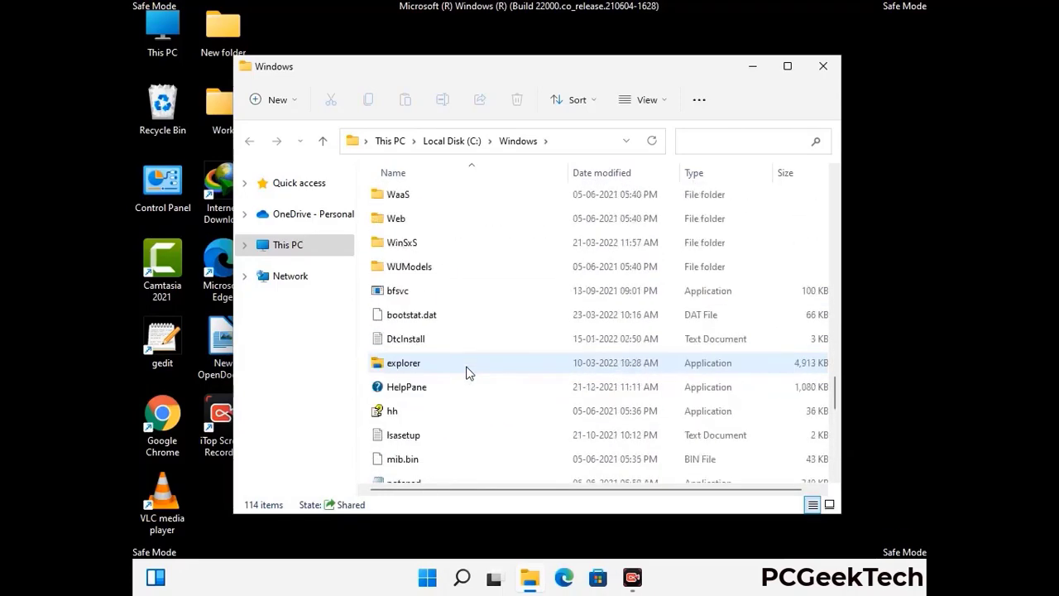
{"action": "scroll", "coordinate": [466, 373], "scroll_direction": "up", "scroll_amount": 4}
{"action": "scroll", "coordinate": [467, 371], "scroll_direction": "up", "scroll_amount": 3}
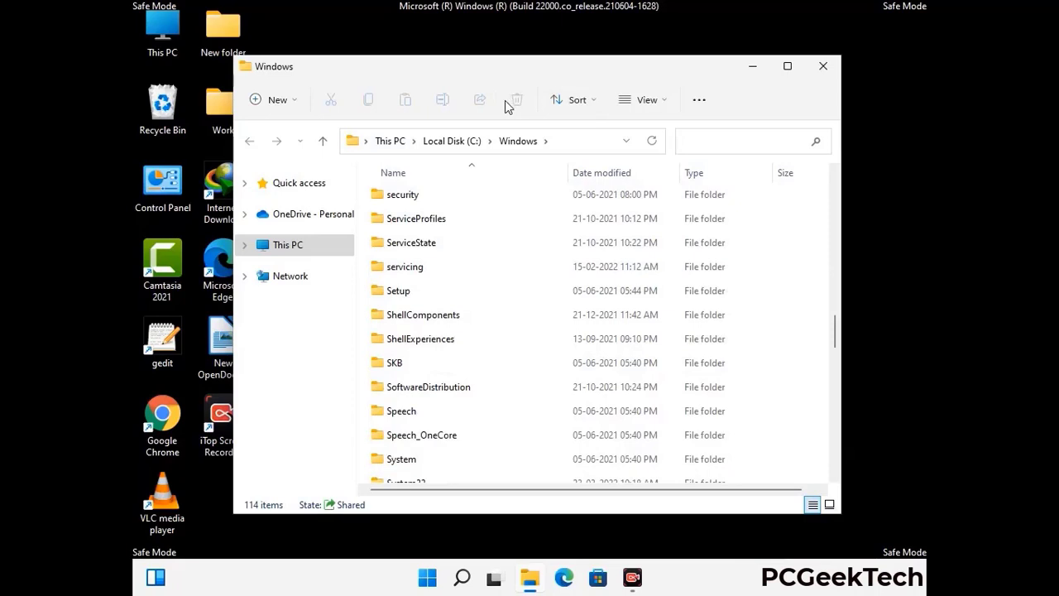
{"action": "left_click", "coordinate": [828, 65]}
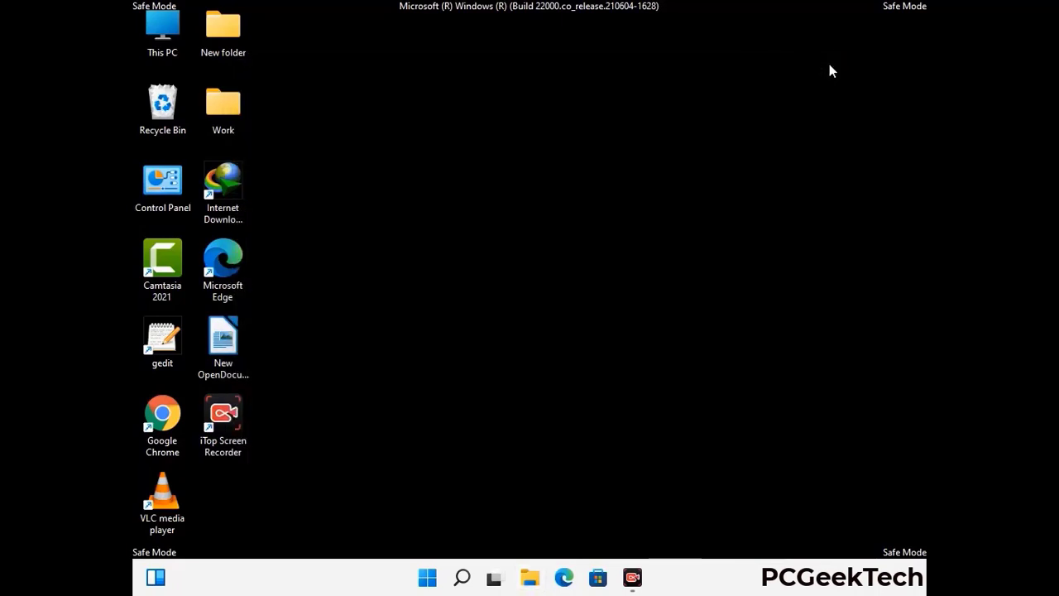
Open the user's Temp folder by running %temp% from the Run dialog
{"action": "key", "text": "super+r"}
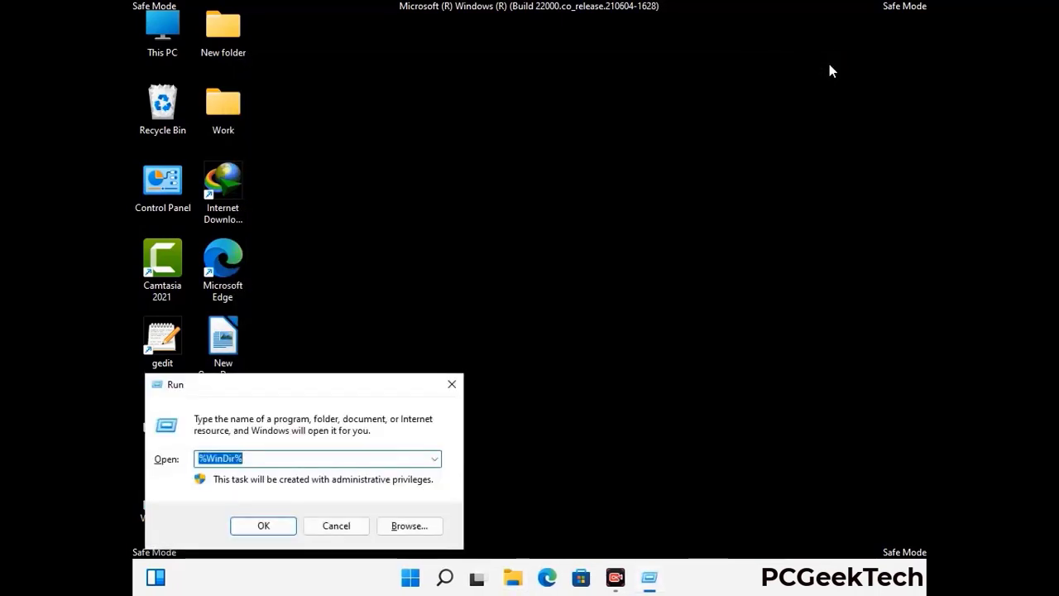
{"action": "left_click_drag", "start_coordinate": [349, 390], "coordinate": [600, 137]}
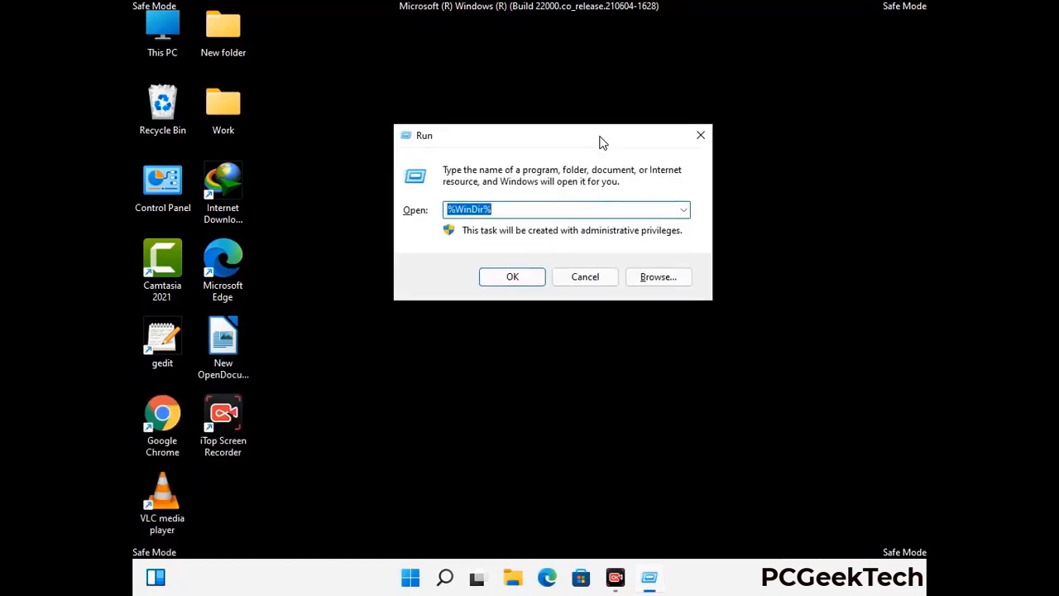
{"action": "type", "text": "%temp"}
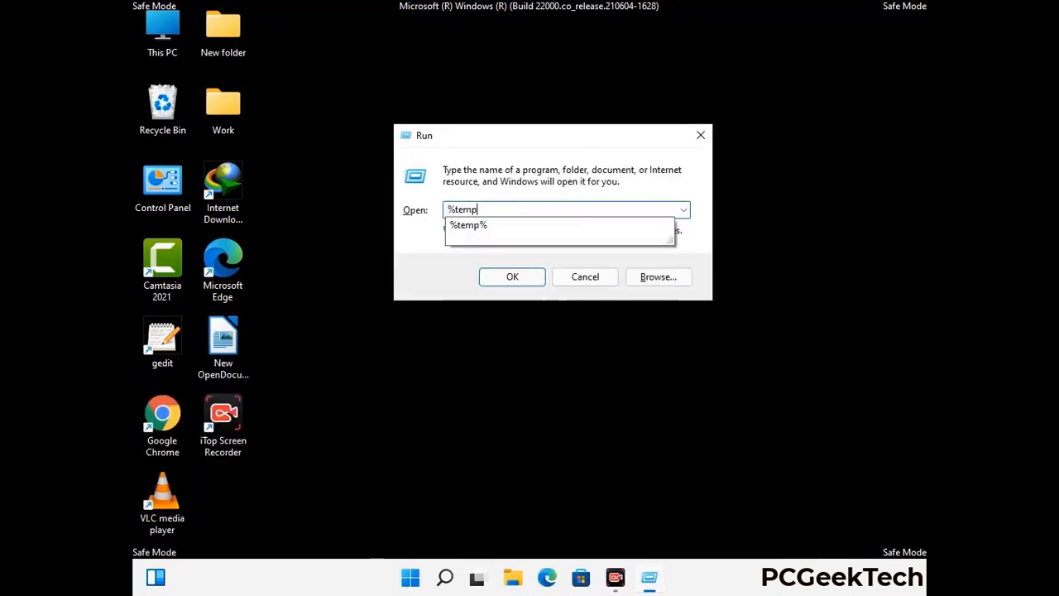
{"action": "type", "text": "%"}
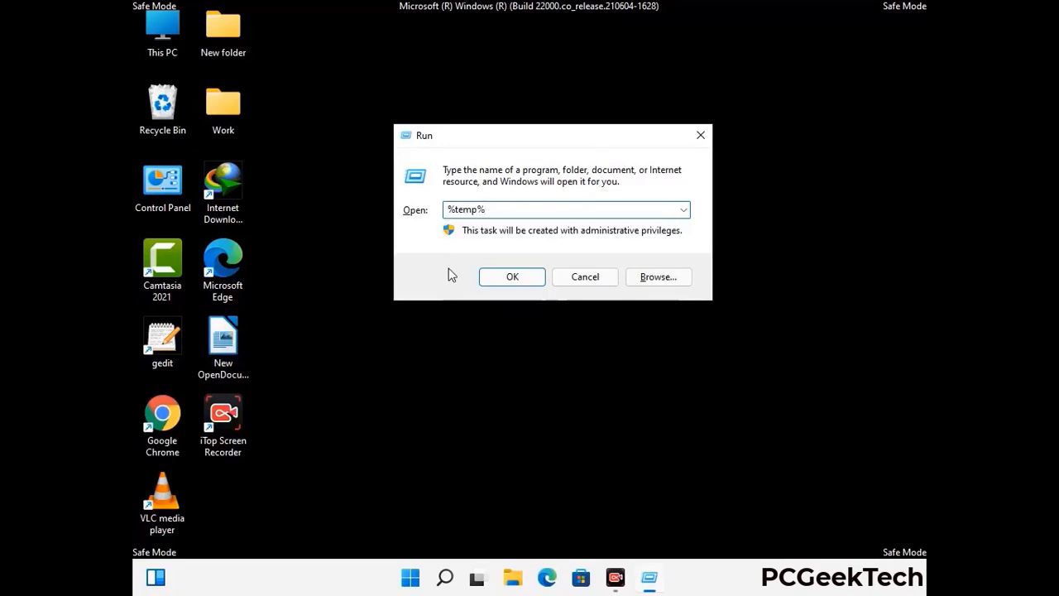
{"action": "left_click", "coordinate": [529, 276]}
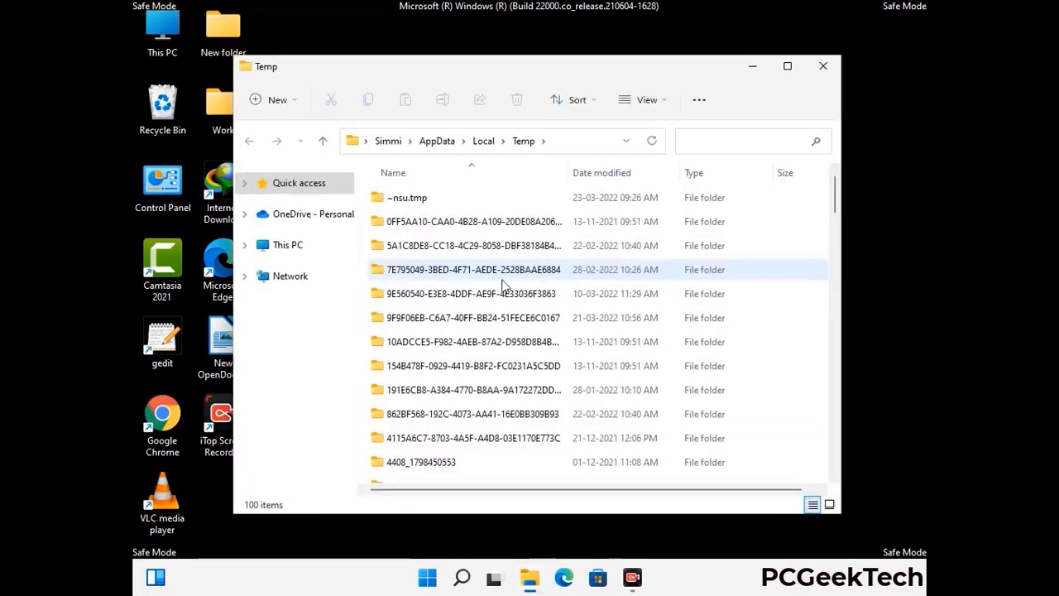
Delete all items from the user's Temp folder under AppData\Local and close the window
{"action": "left_click", "coordinate": [480, 320]}
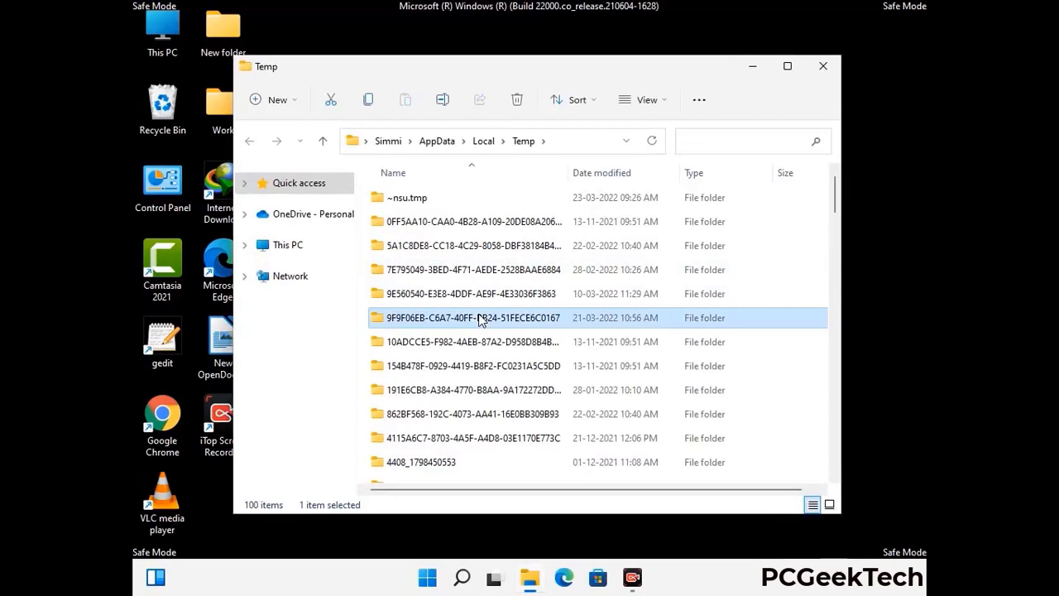
{"action": "key", "text": "ctrl+a"}
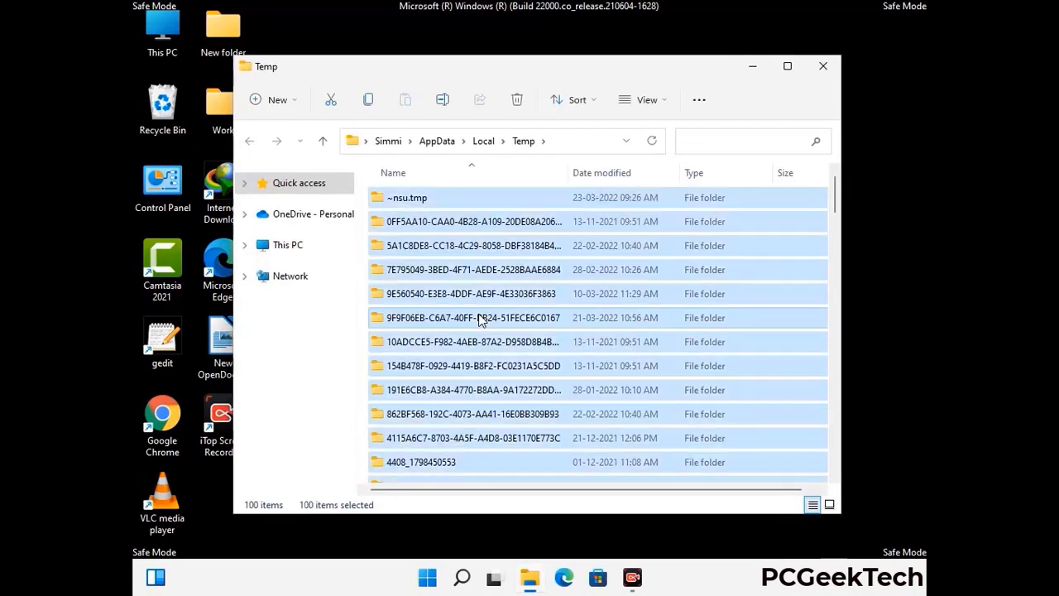
{"action": "left_click", "coordinate": [519, 100]}
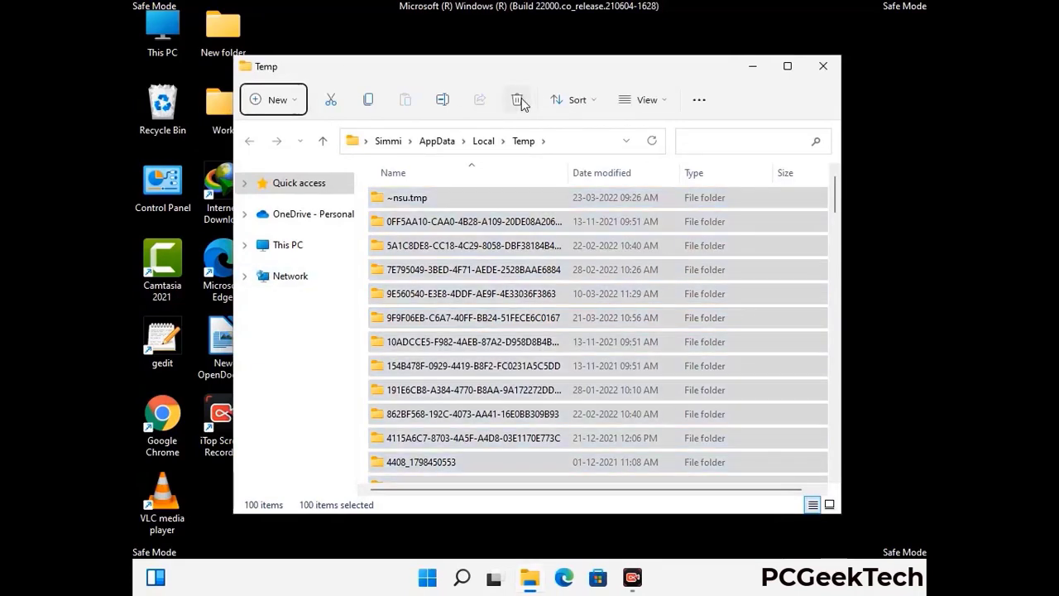
{"action": "left_click", "coordinate": [821, 65]}
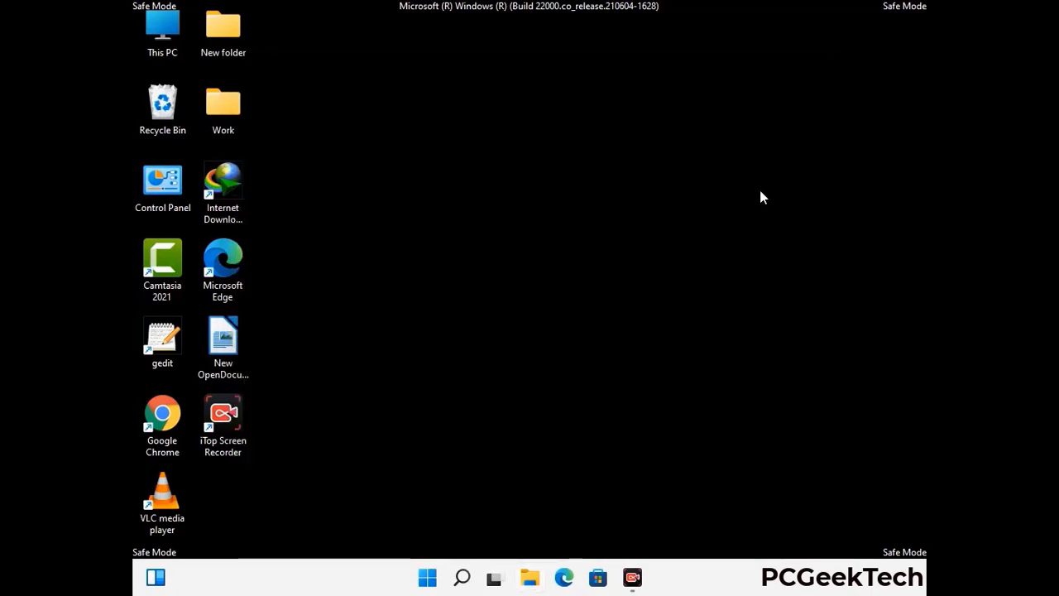
Run temp from the Run dialog to open the Windows Temp folder and delete all of its contents
{"action": "key", "text": "super+r"}
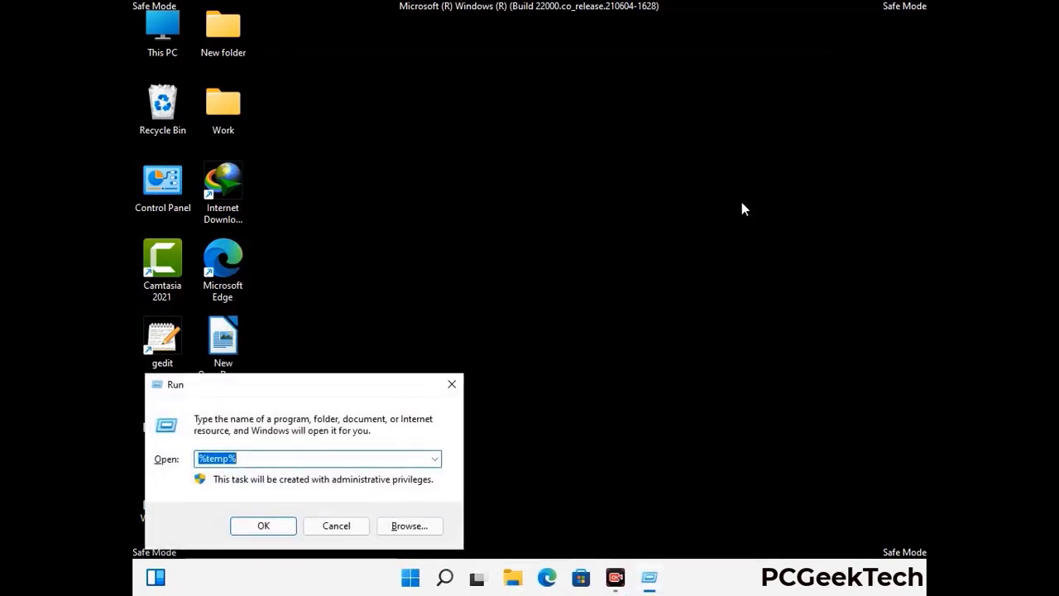
{"action": "left_click_drag", "start_coordinate": [364, 382], "coordinate": [604, 155]}
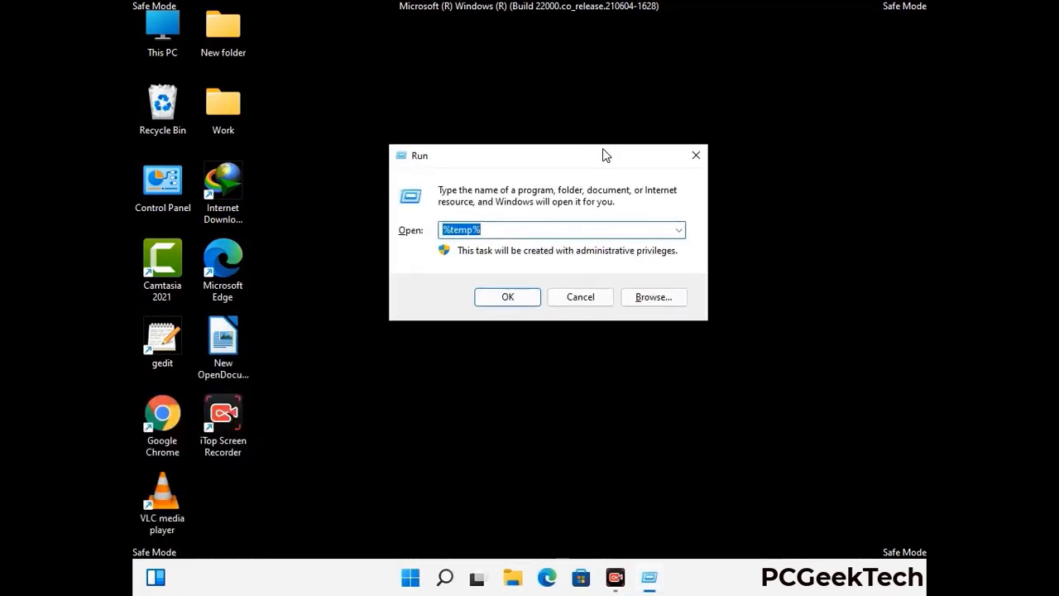
{"action": "type", "text": "temp"}
{"action": "key", "text": "Return"}
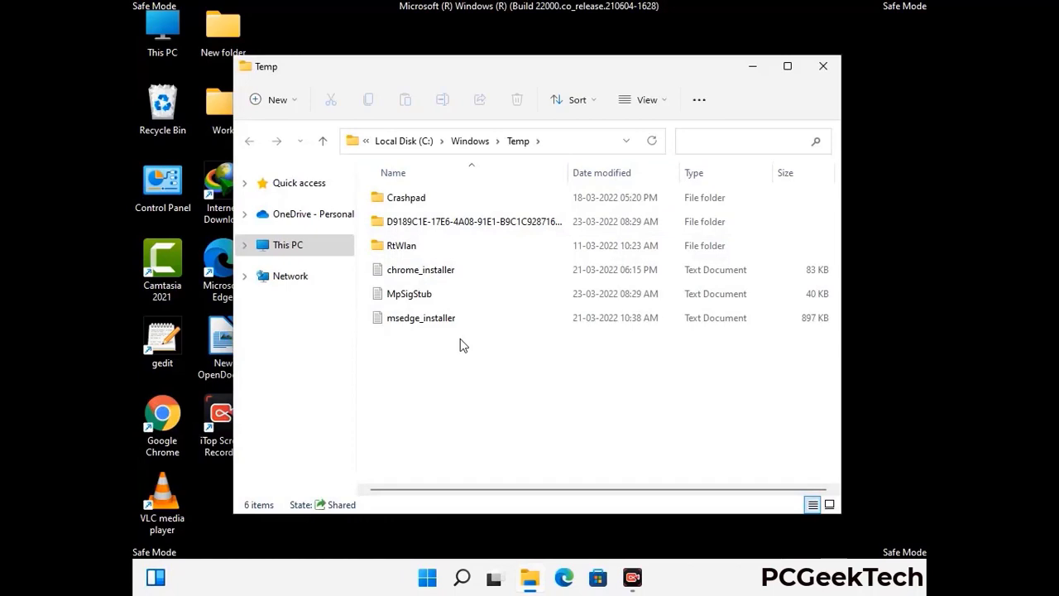
{"action": "key", "text": "ctrl+a"}
{"action": "left_click", "coordinate": [517, 99]}
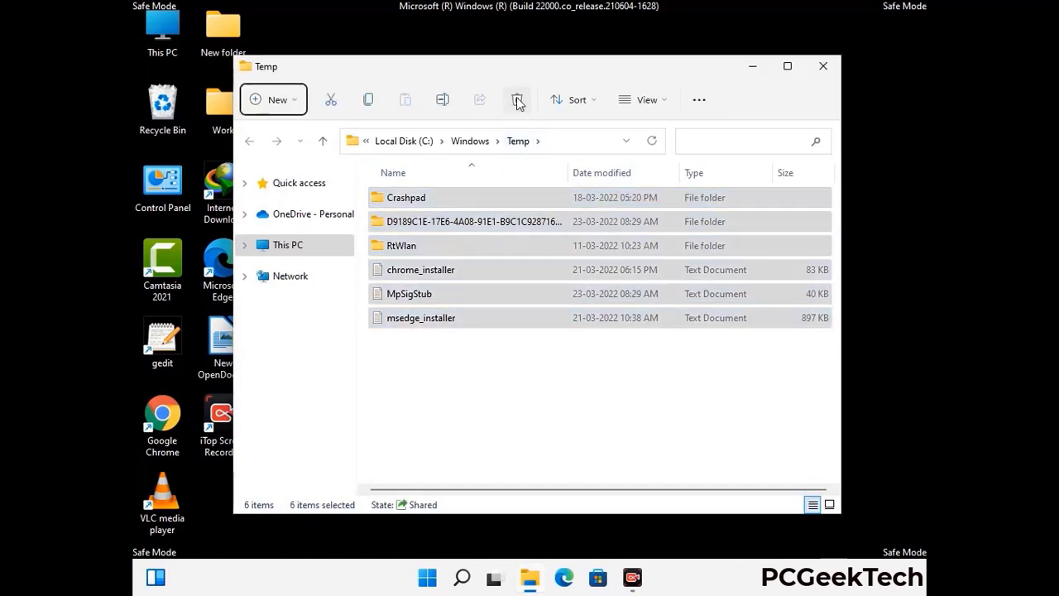
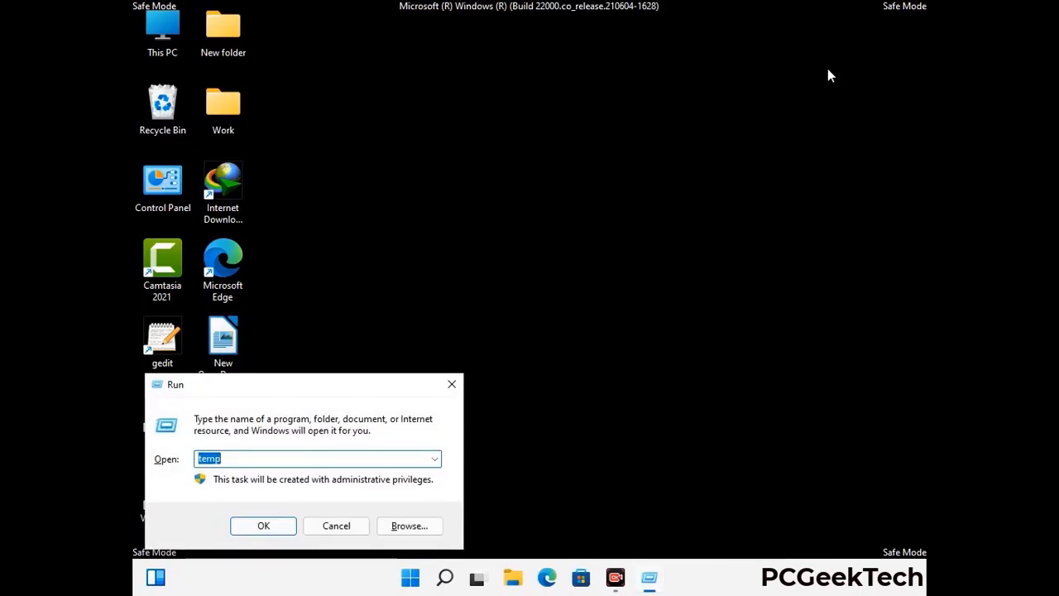
Open the Registry Editor by running regedit from the Run dialog
{"action": "left_click_drag", "start_coordinate": [321, 384], "coordinate": [548, 135]}
{"action": "type", "text": "regedit"}
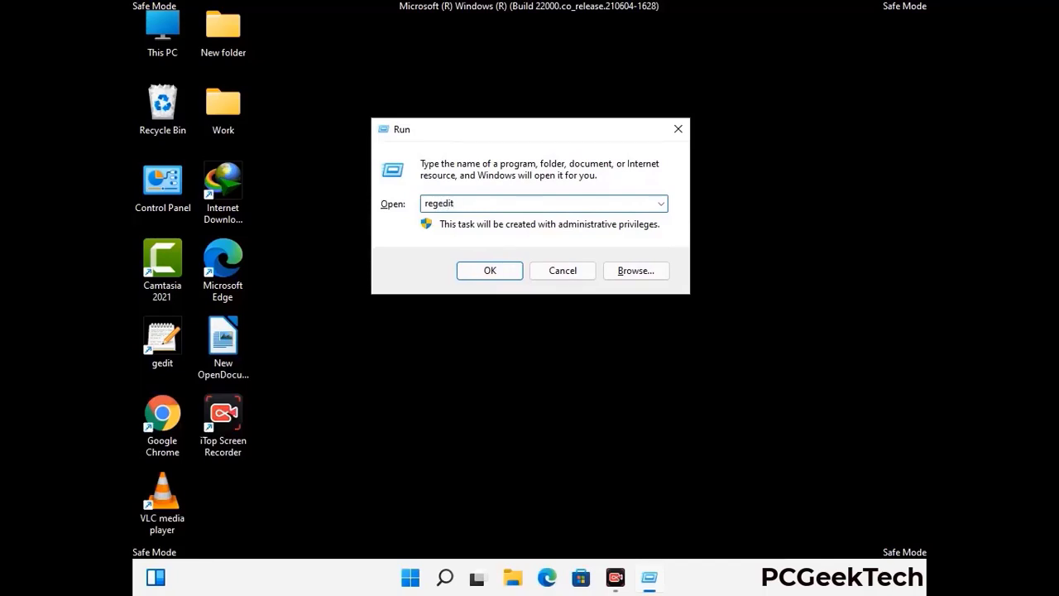
{"action": "key", "text": "Return"}
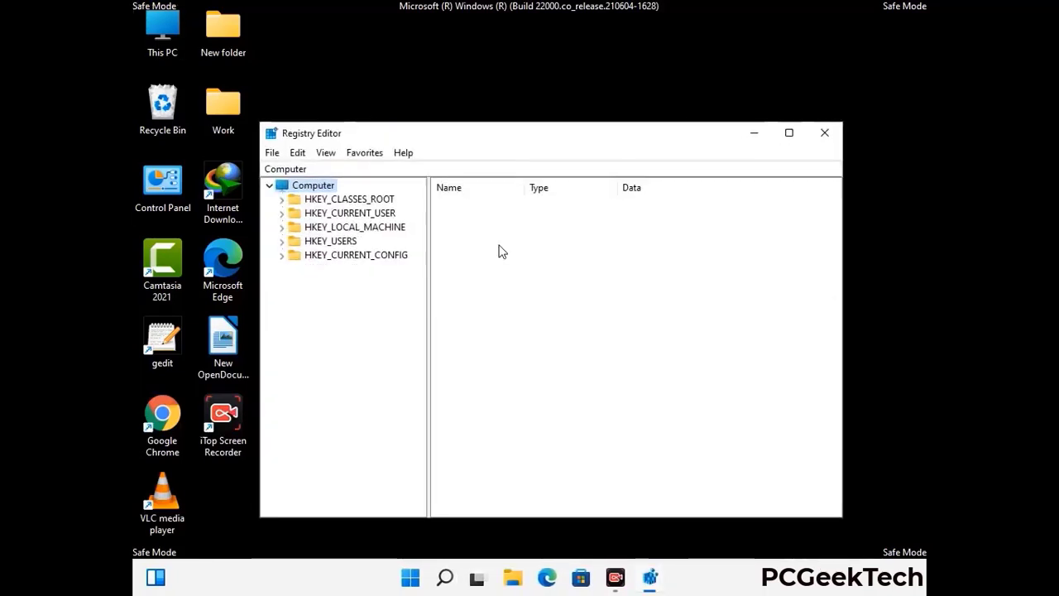
Expand HKEY_CURRENT_USER in the registry tree down to the Software\Microsoft key
{"action": "left_click", "coordinate": [354, 227]}
{"action": "left_click", "coordinate": [281, 213]}
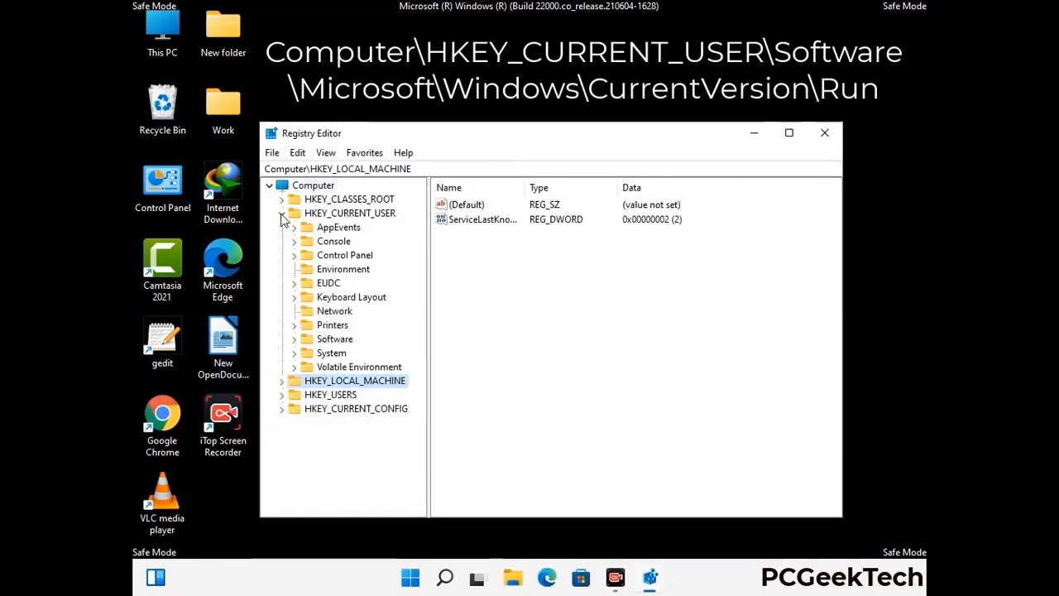
{"action": "left_click", "coordinate": [332, 340]}
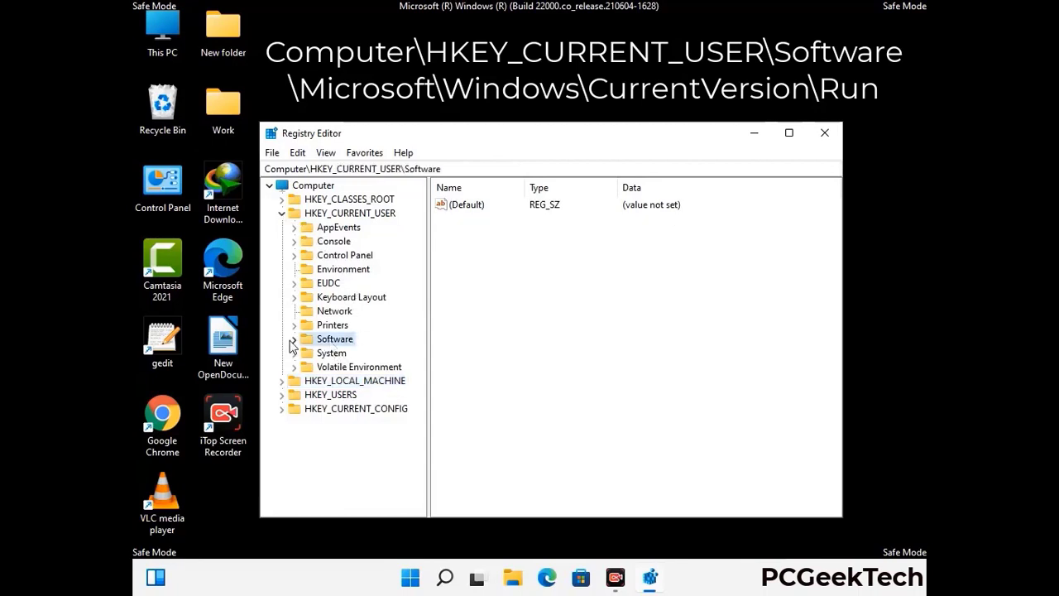
{"action": "left_click", "coordinate": [293, 340]}
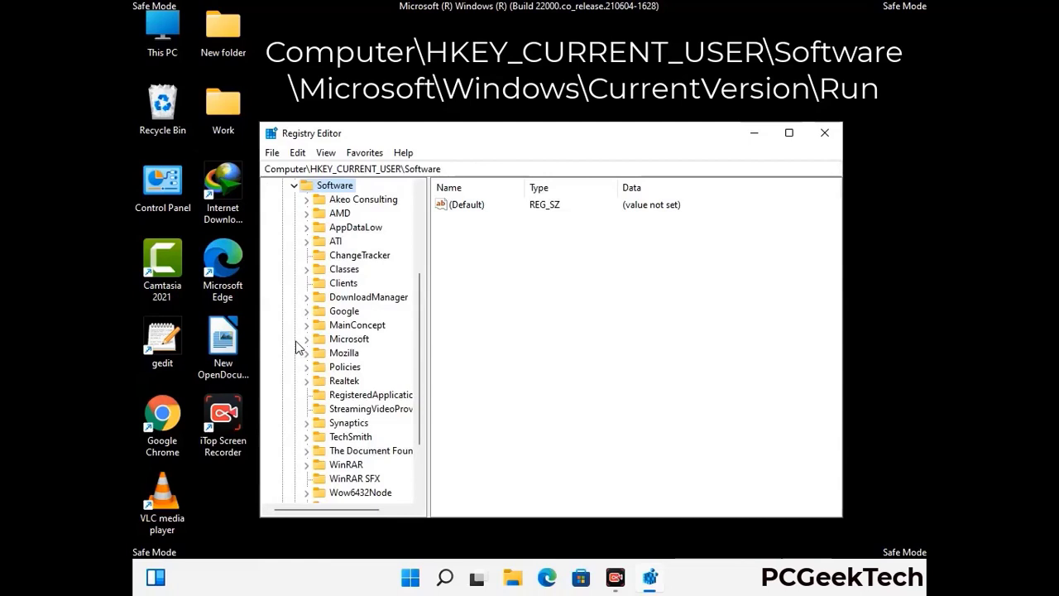
{"action": "double_click", "coordinate": [346, 342]}
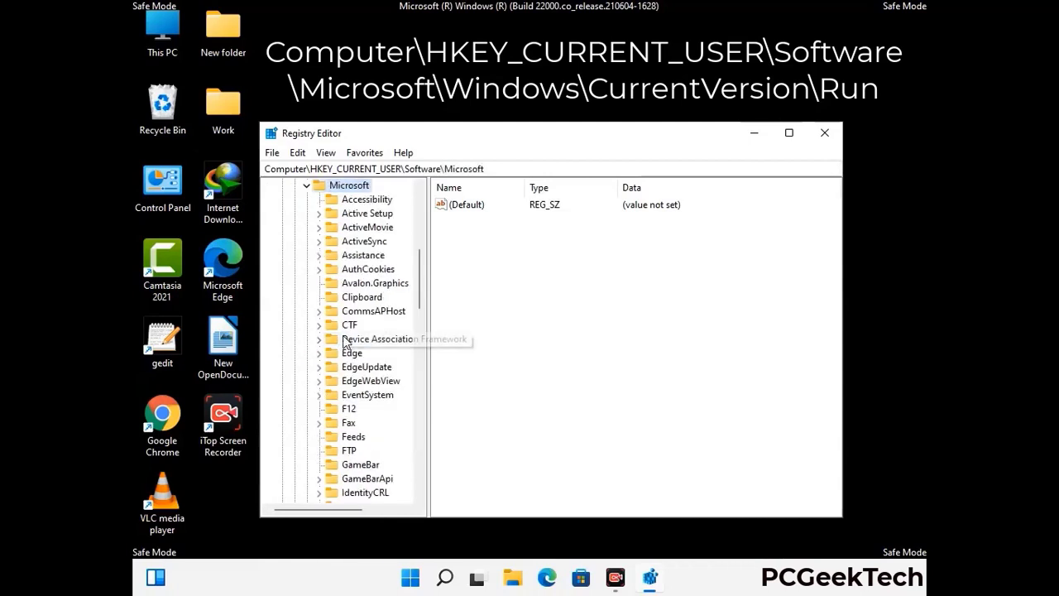
Expand the Windows key under Software\Microsoft in the registry tree, including its CurrentVersion subkey
{"action": "scroll", "coordinate": [383, 361], "scroll_direction": "down", "scroll_amount": 4}
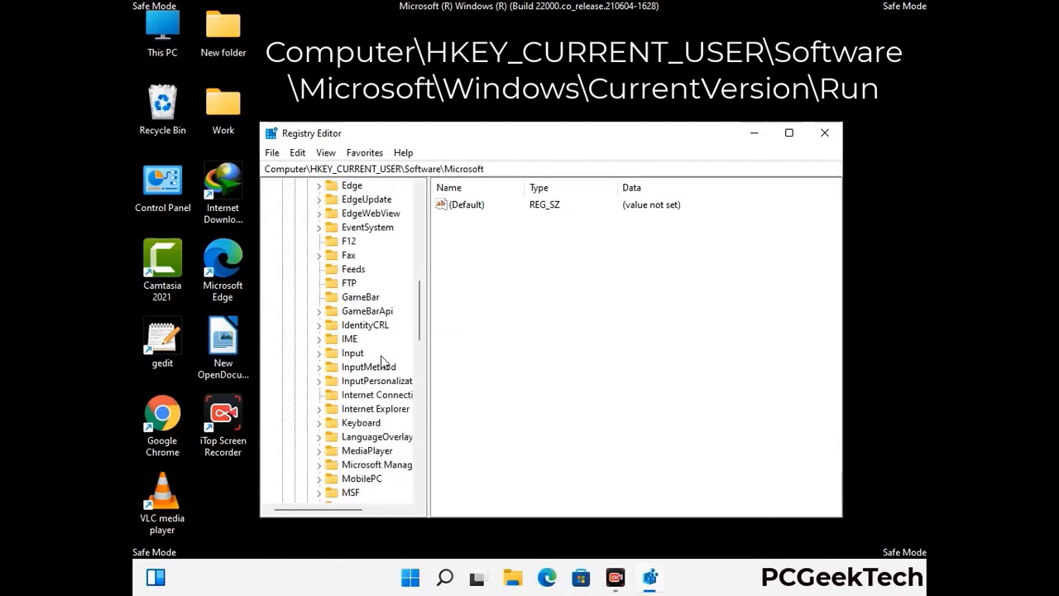
{"action": "scroll", "coordinate": [383, 361], "scroll_direction": "down", "scroll_amount": 3}
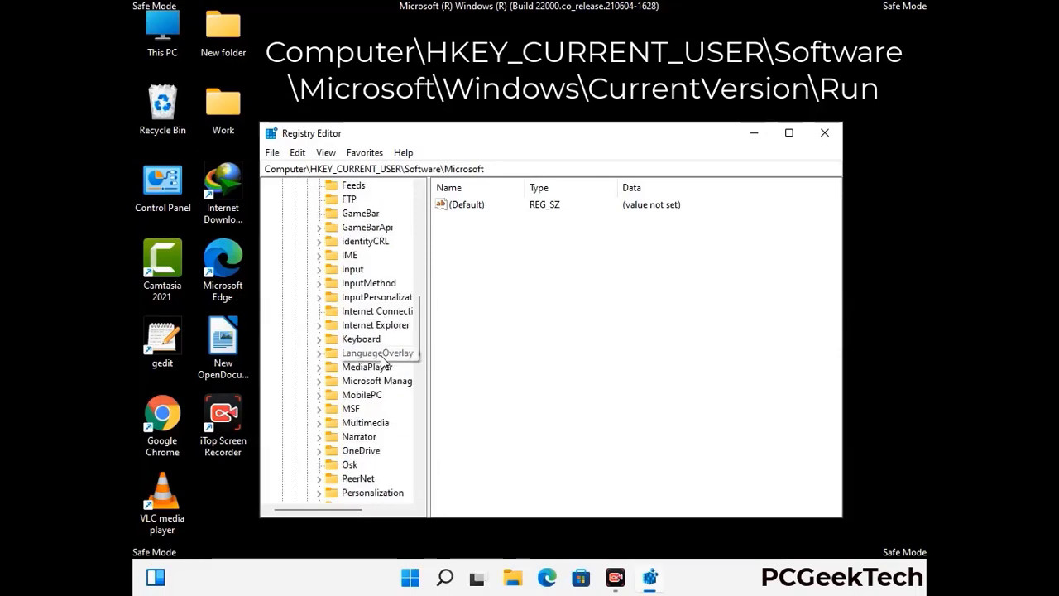
{"action": "scroll", "coordinate": [383, 361], "scroll_direction": "down", "scroll_amount": 6}
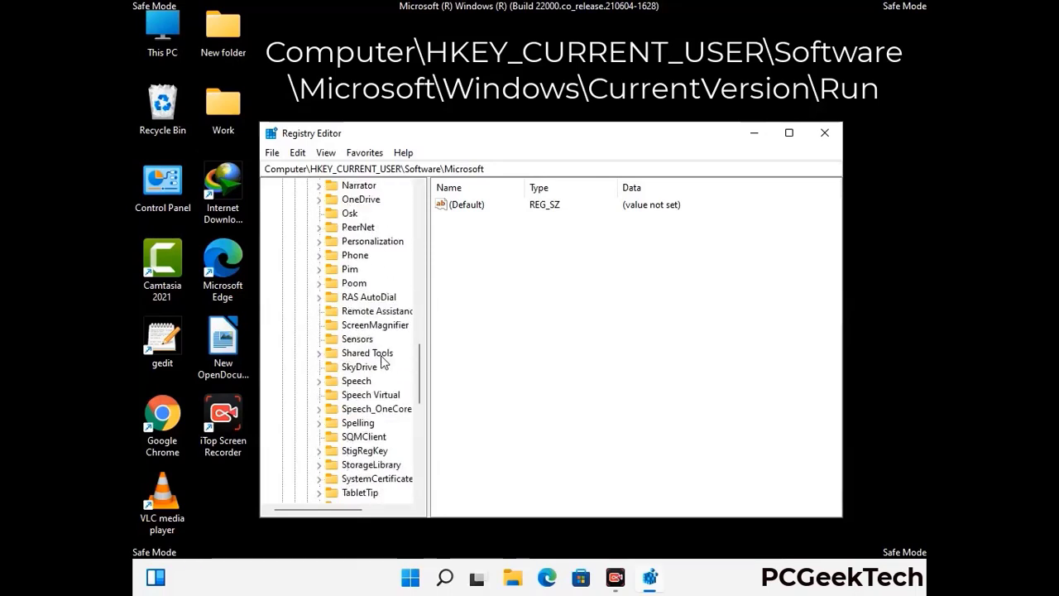
{"action": "scroll", "coordinate": [383, 362], "scroll_direction": "down", "scroll_amount": 4}
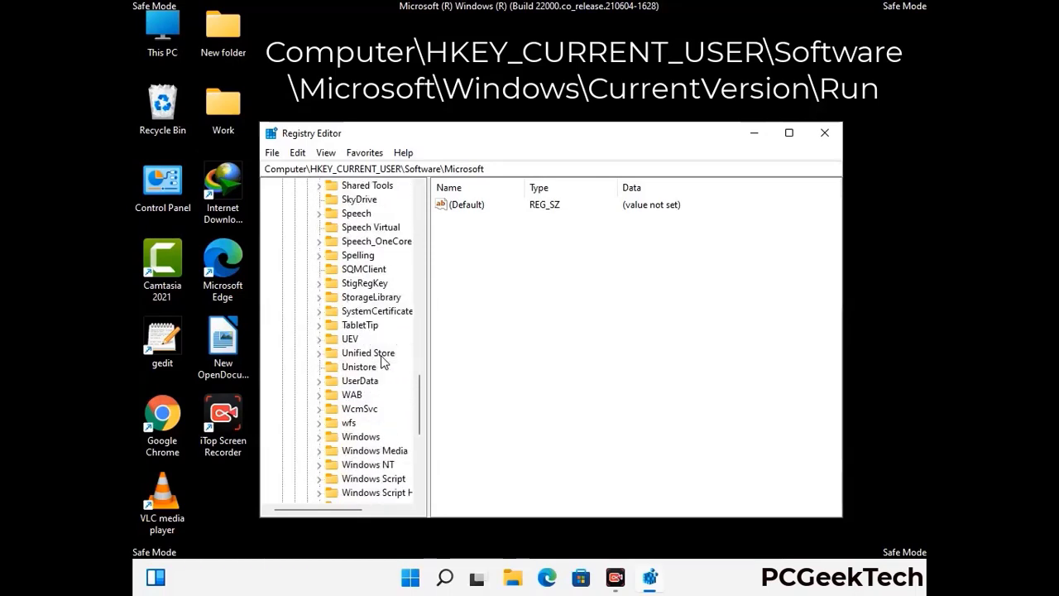
{"action": "double_click", "coordinate": [372, 395]}
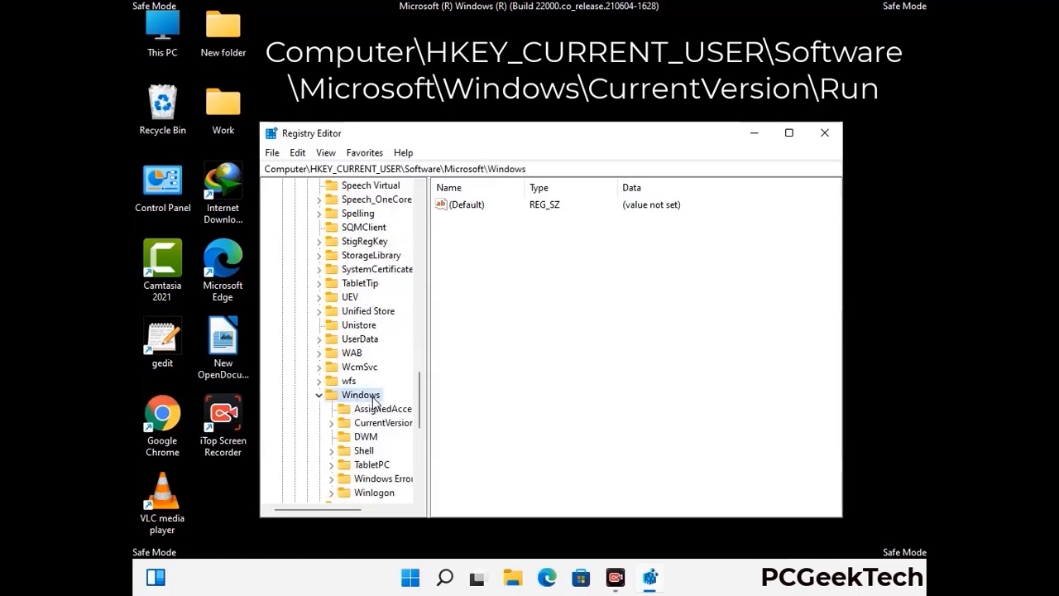
{"action": "scroll", "coordinate": [385, 390], "scroll_direction": "down", "scroll_amount": 1}
{"action": "double_click", "coordinate": [384, 381]}
Open the Run key under CurrentVersion to list the current user's startup entries
{"action": "scroll", "coordinate": [383, 364], "scroll_direction": "down", "scroll_amount": 4}
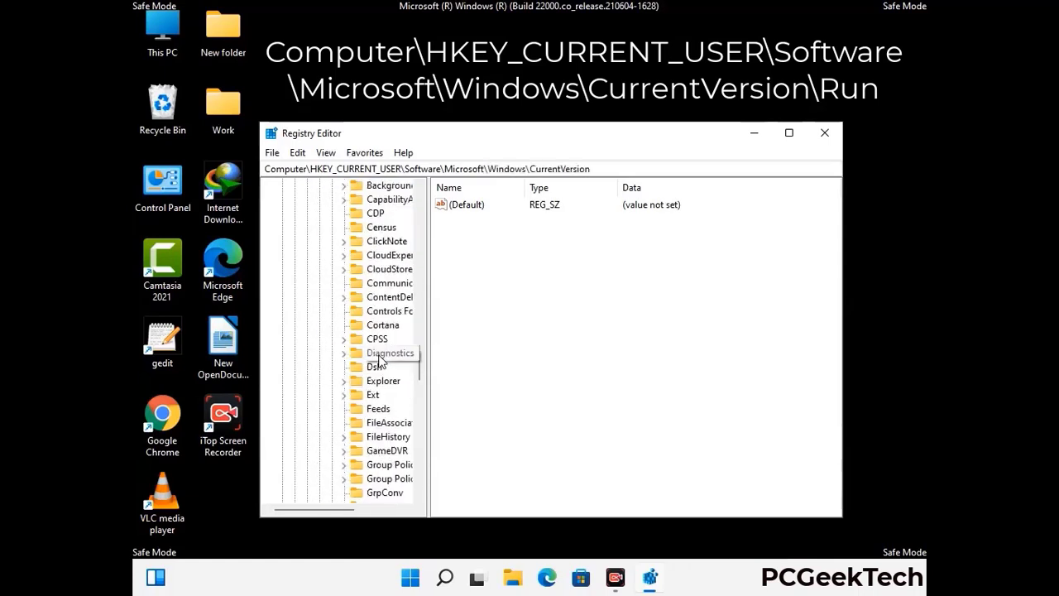
{"action": "scroll", "coordinate": [381, 357], "scroll_direction": "down", "scroll_amount": 4}
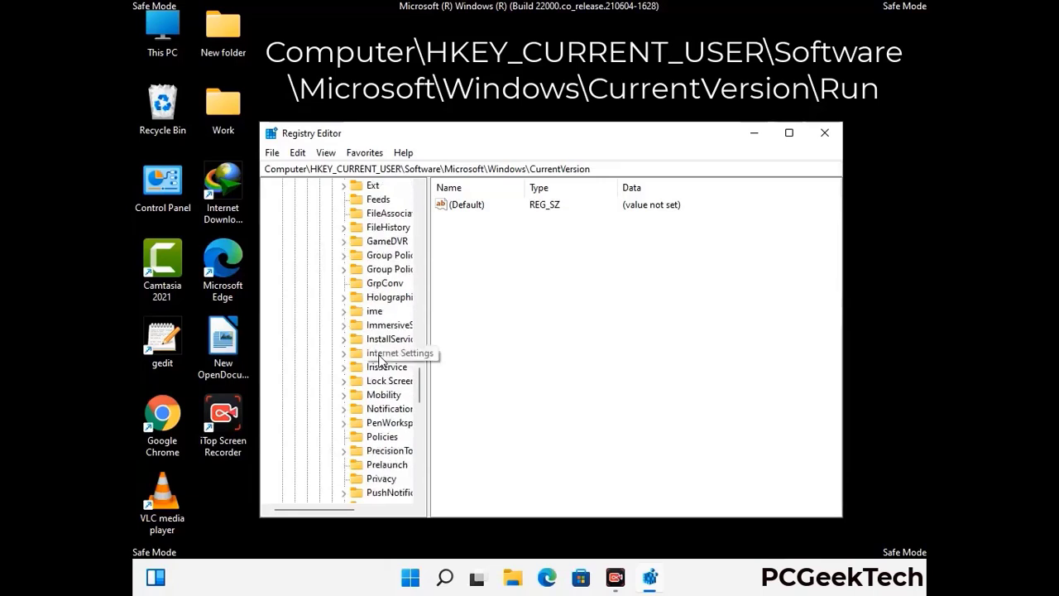
{"action": "scroll", "coordinate": [379, 360], "scroll_direction": "down", "scroll_amount": 1}
{"action": "scroll", "coordinate": [381, 358], "scroll_direction": "down", "scroll_amount": 1}
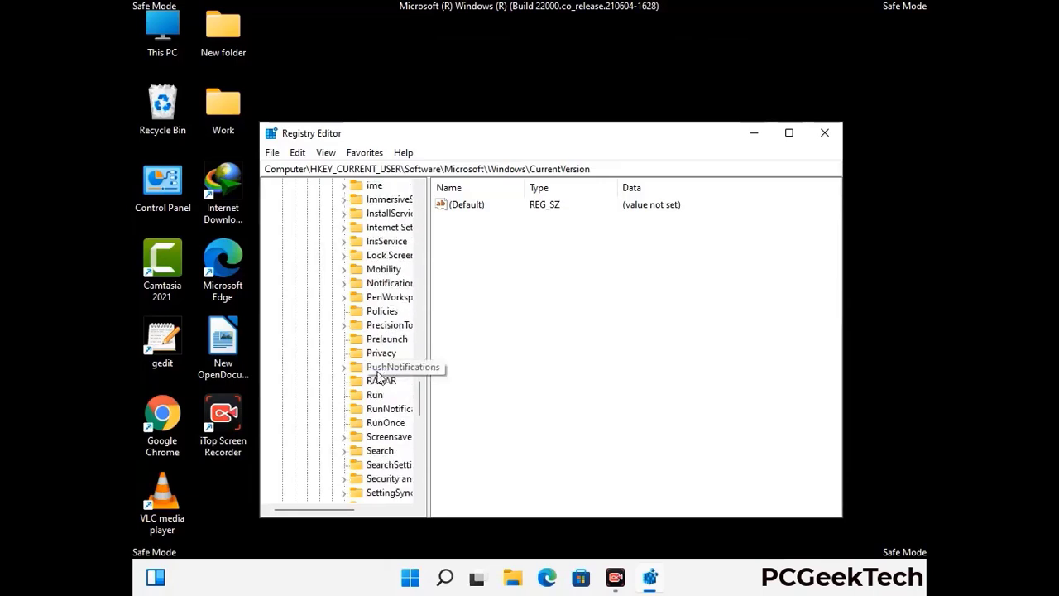
{"action": "left_click", "coordinate": [375, 395]}
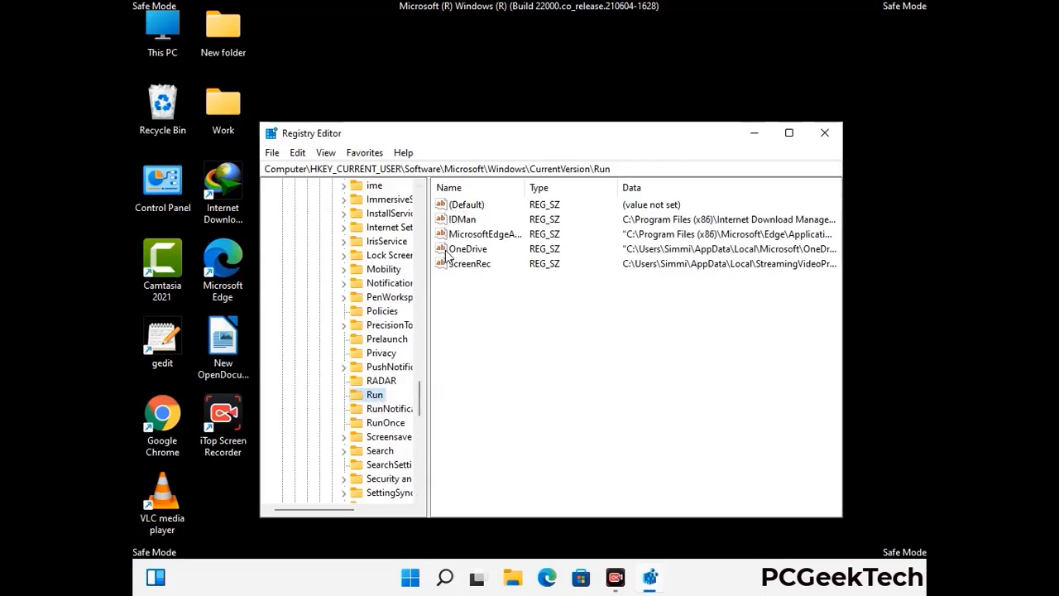
Permanently delete the ScreenRec startup value from the Run key
{"action": "left_click", "coordinate": [468, 264]}
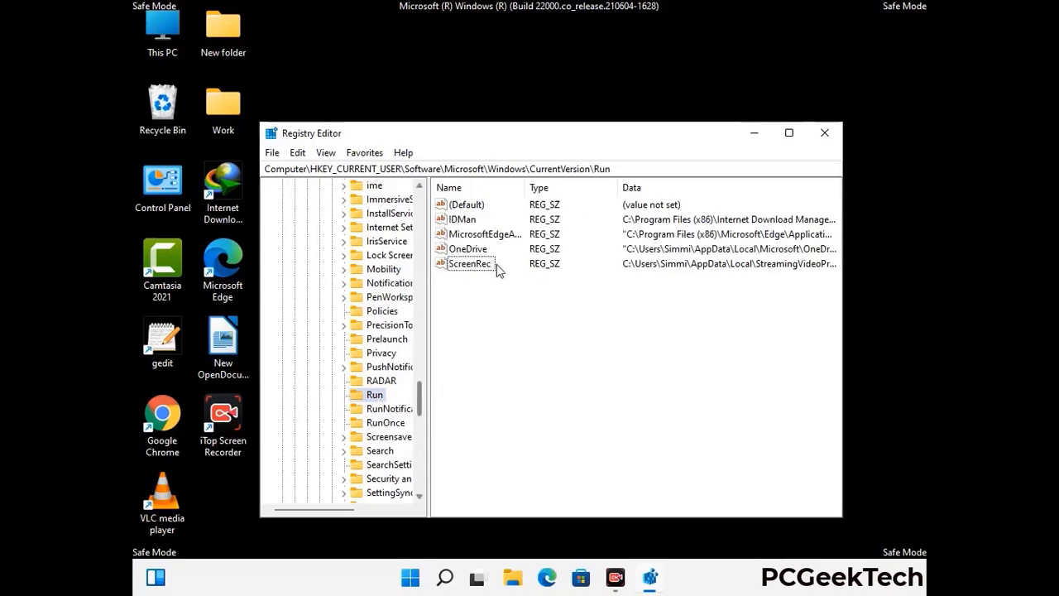
{"action": "left_click", "coordinate": [478, 266]}
{"action": "right_click", "coordinate": [477, 268]}
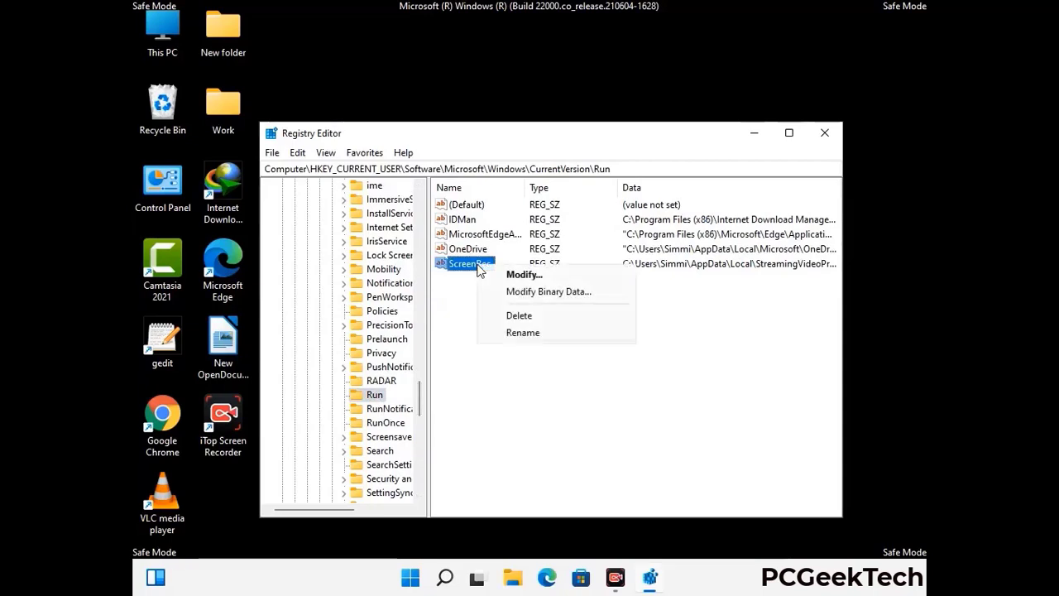
{"action": "left_click", "coordinate": [507, 313]}
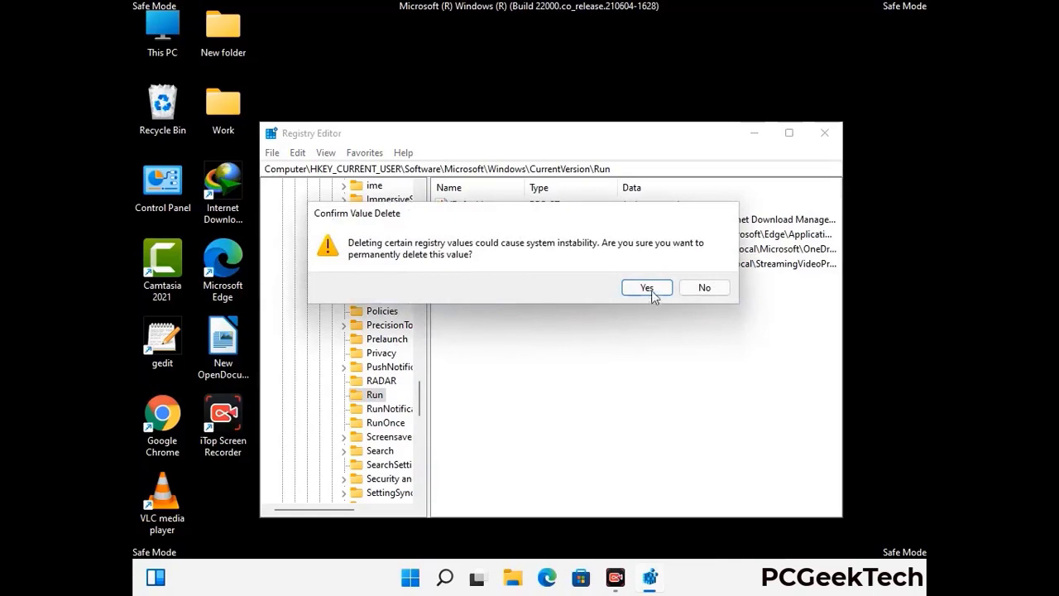
{"action": "left_click", "coordinate": [647, 288]}
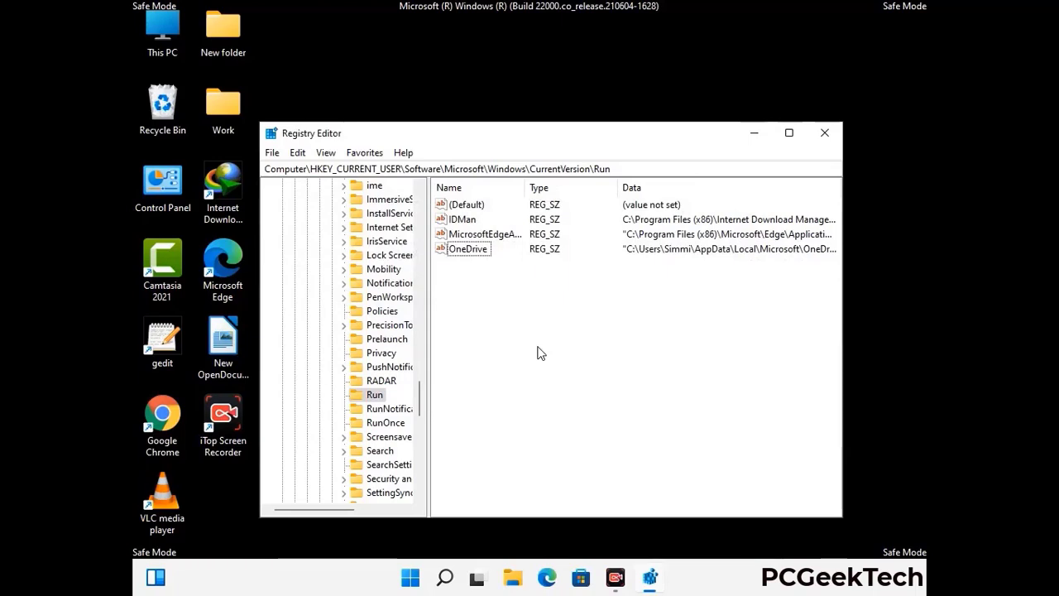
Search the registry for "Virus Name" in keys, values and data, stop the search and close the Registry Editor
{"action": "key", "text": "ctrl+f"}
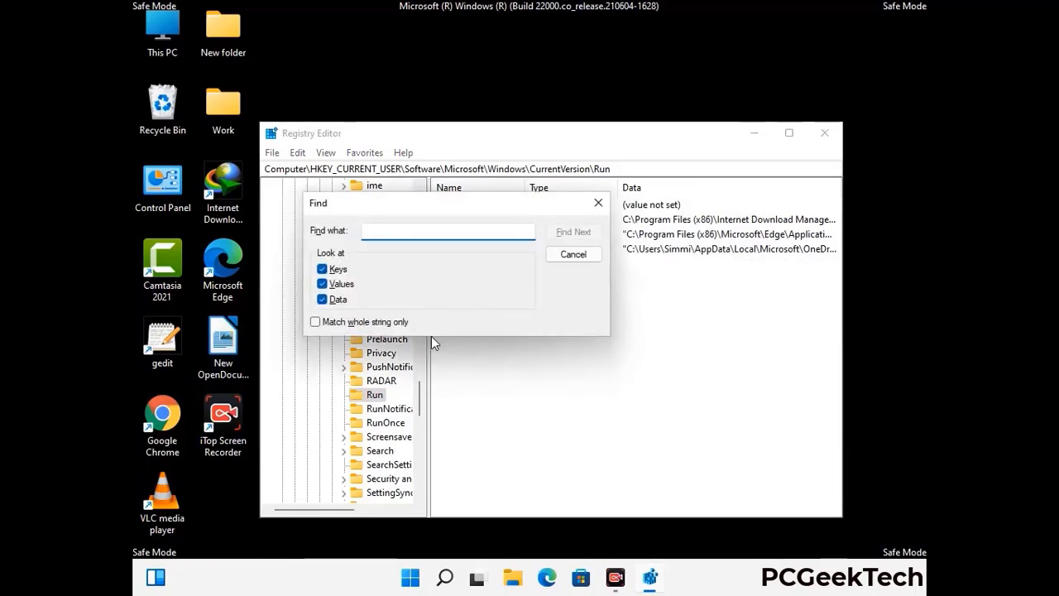
{"action": "type", "text": "Vi"}
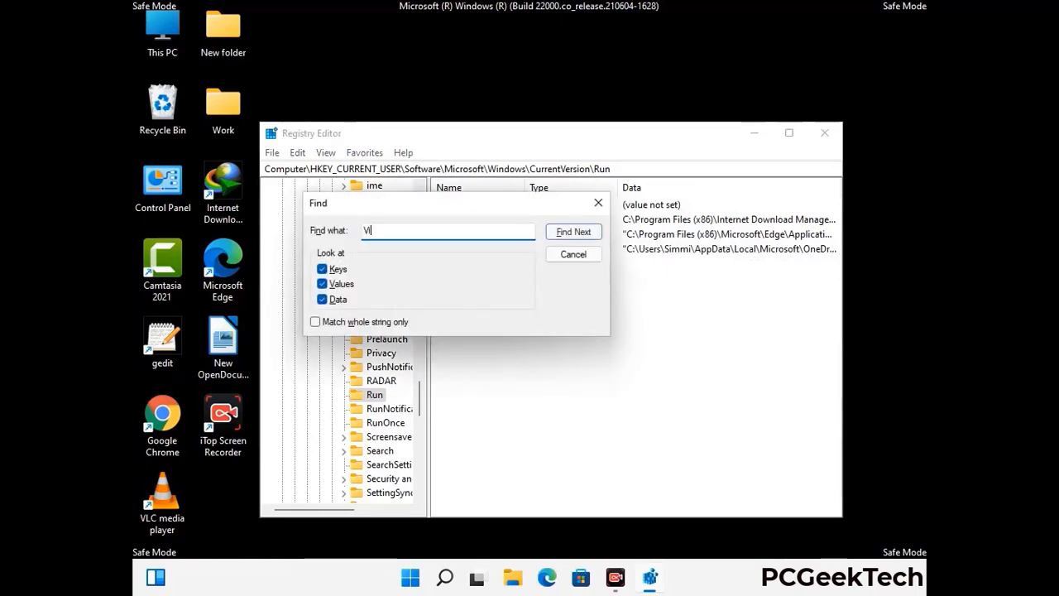
{"action": "type", "text": "rus Name"}
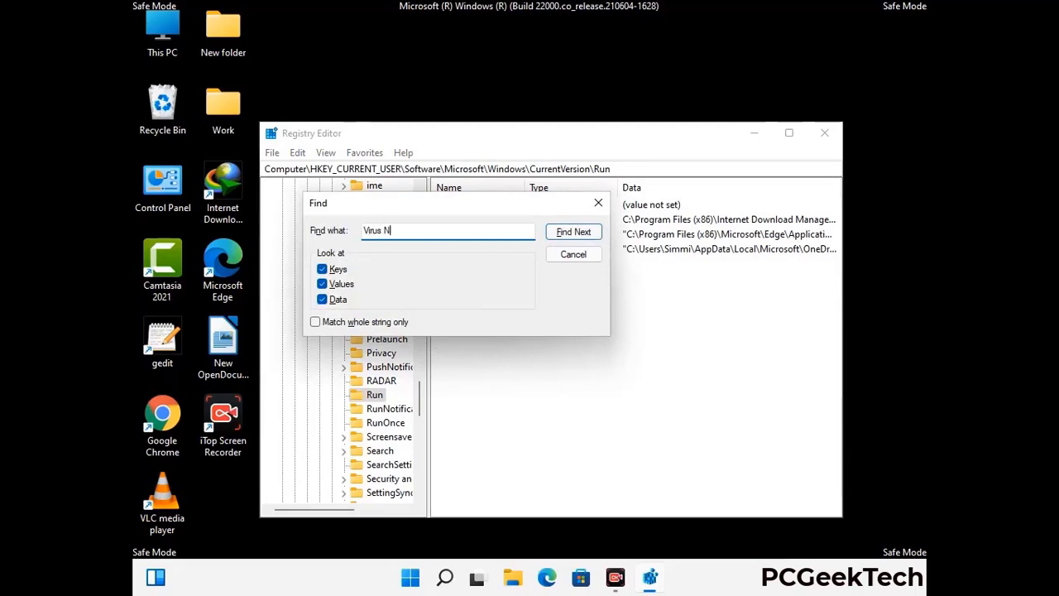
{"action": "left_click", "coordinate": [561, 235]}
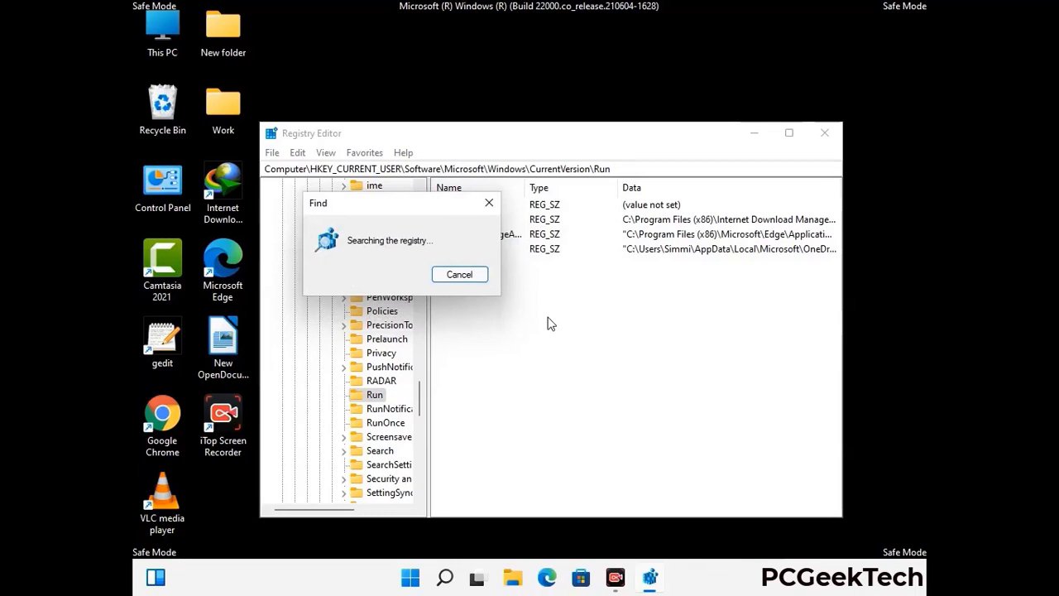
{"action": "left_click", "coordinate": [494, 207]}
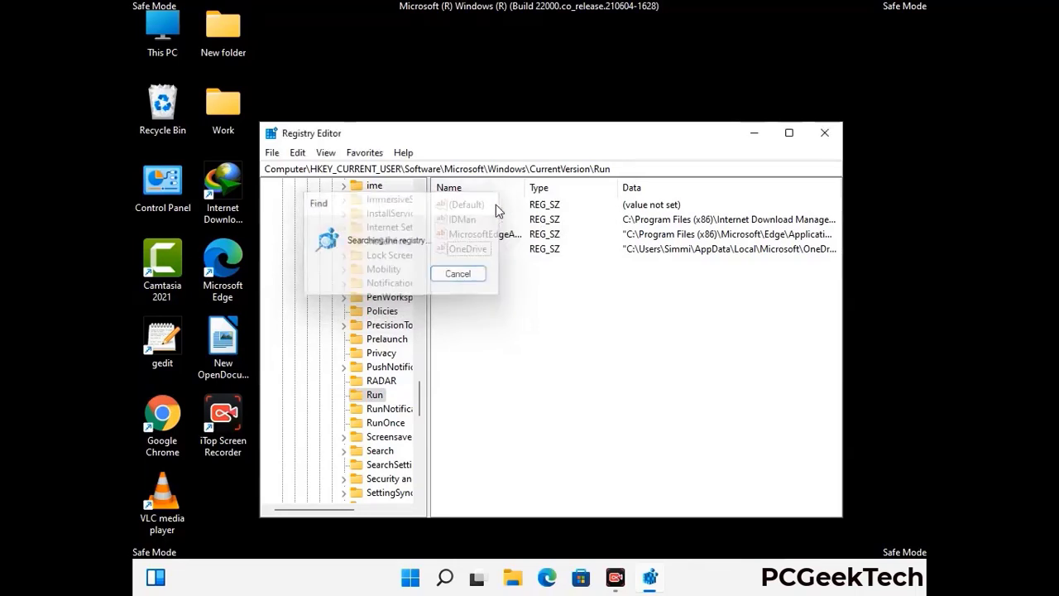
{"action": "left_click", "coordinate": [825, 133]}
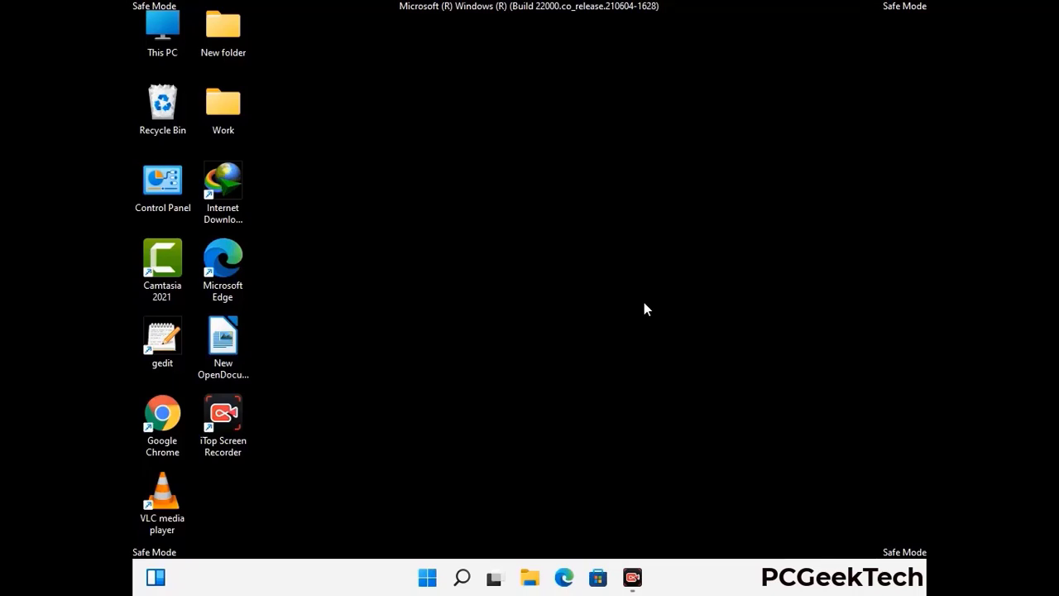
Open System Configuration by running msconfig from the Run dialog
{"action": "key", "text": "super+r"}
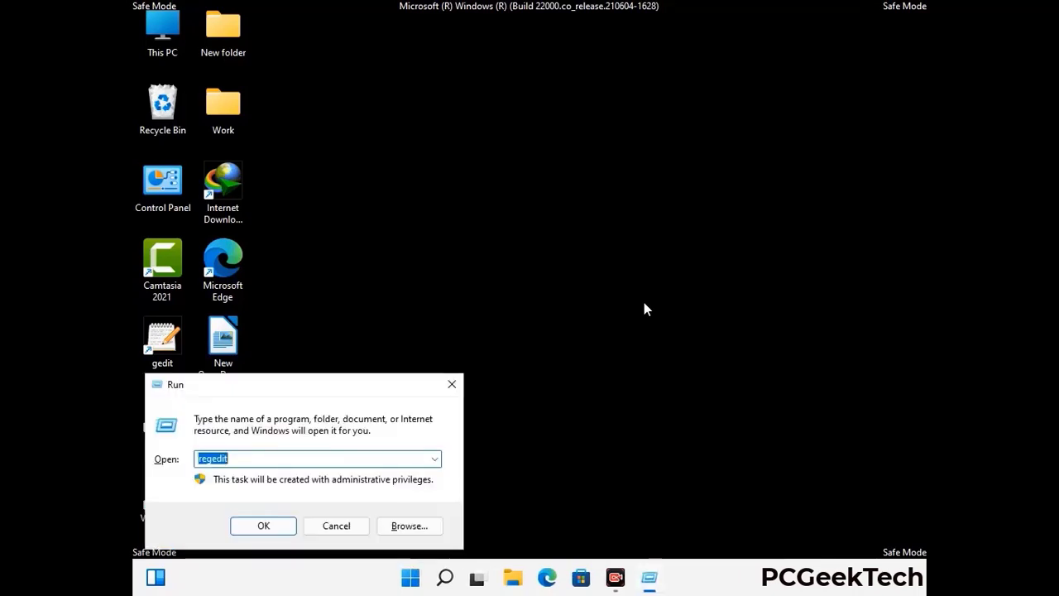
{"action": "left_click_drag", "start_coordinate": [307, 385], "coordinate": [543, 164]}
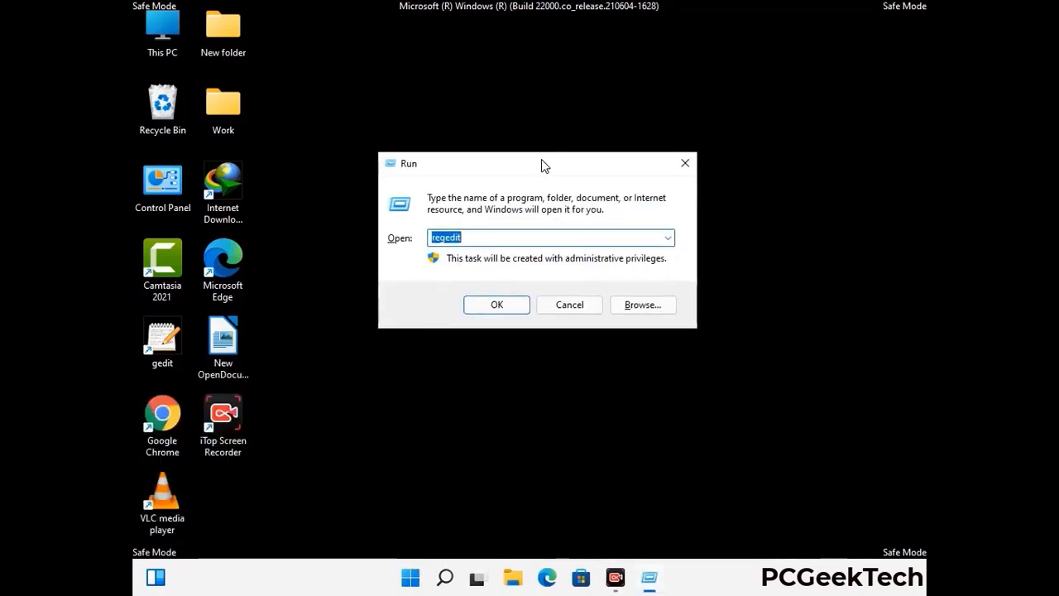
{"action": "type", "text": "msconfig"}
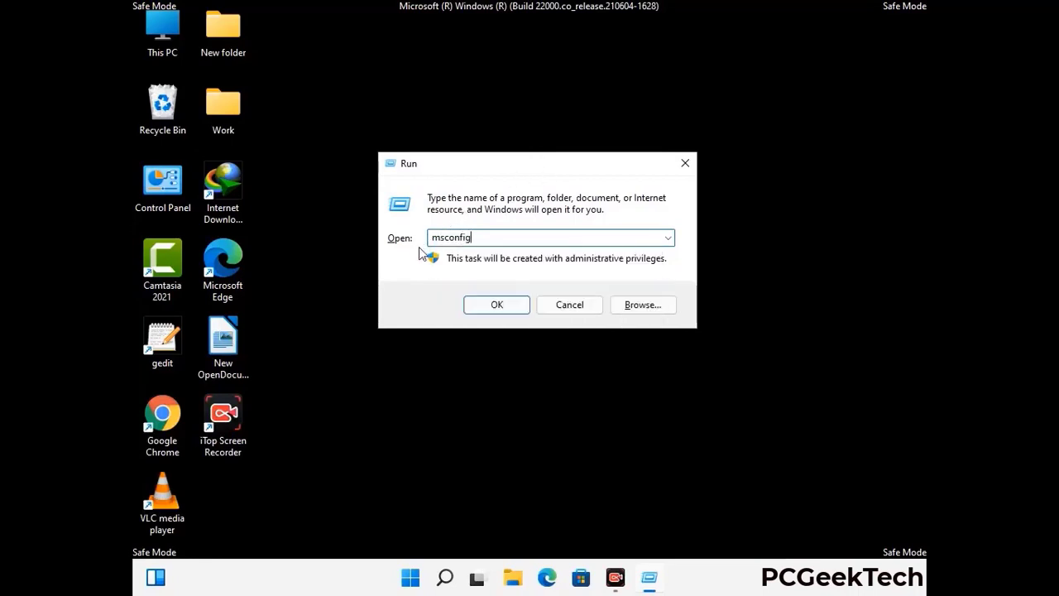
{"action": "left_click", "coordinate": [492, 304]}
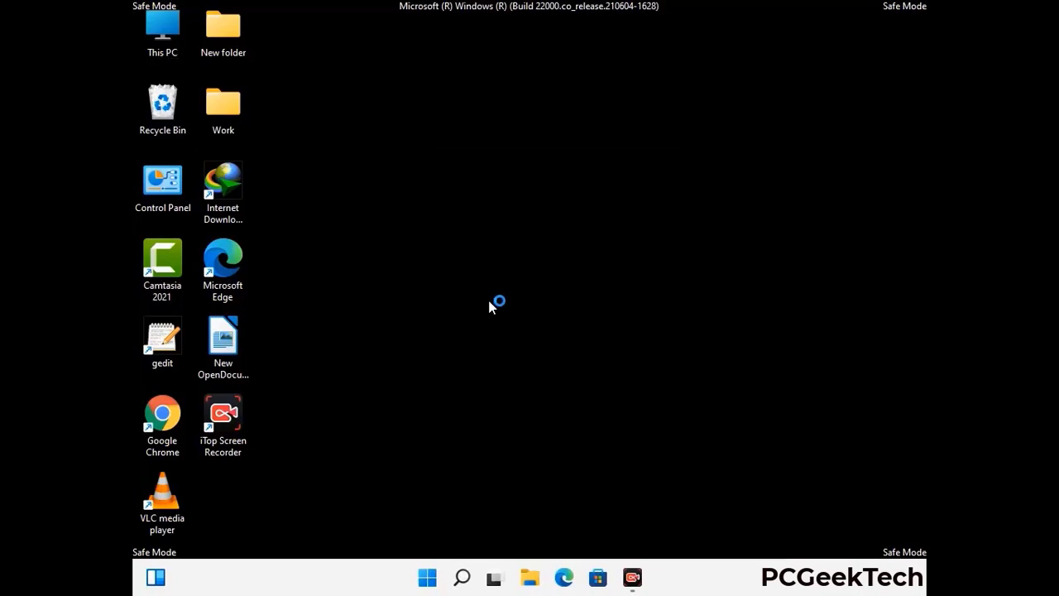
Turn off Safe boot in the Windows 11 boot options and apply the change
{"action": "left_click", "coordinate": [367, 169]}
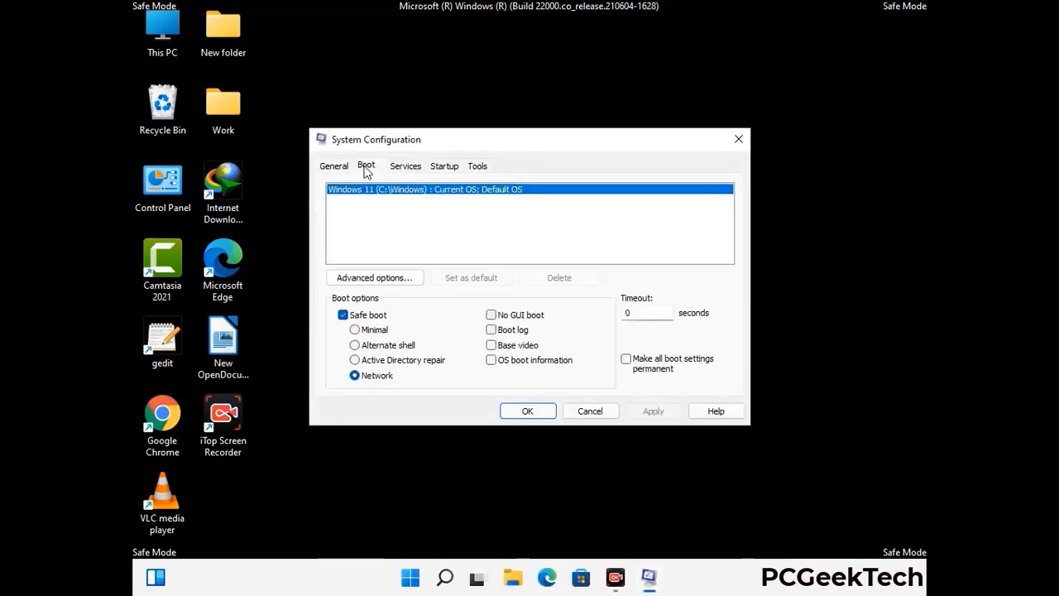
{"action": "left_click", "coordinate": [343, 316]}
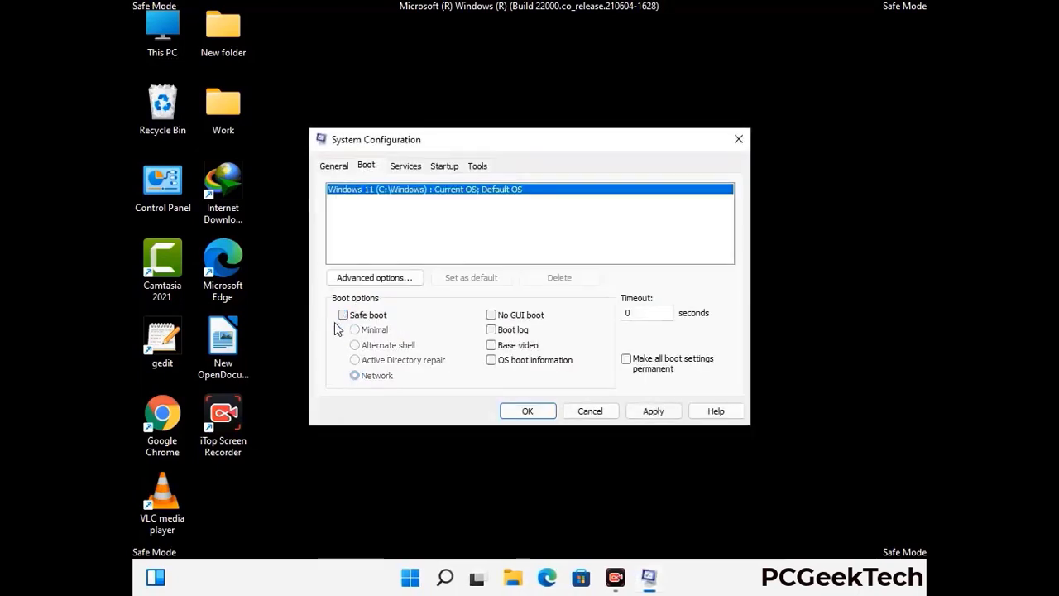
{"action": "left_click", "coordinate": [651, 416]}
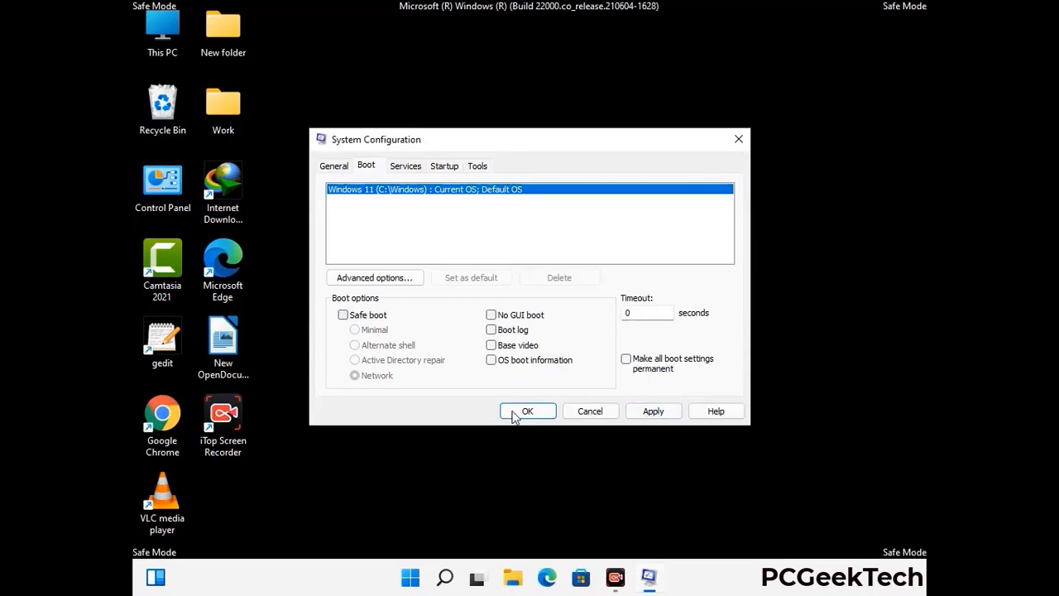